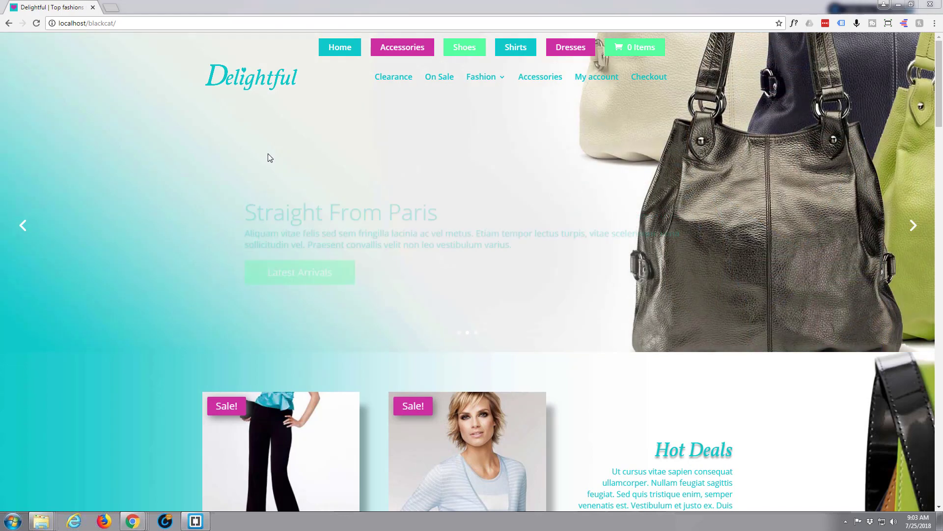
Step: Open the Casual Pants sale product page from the Delightful home page
left_click(231, 410)
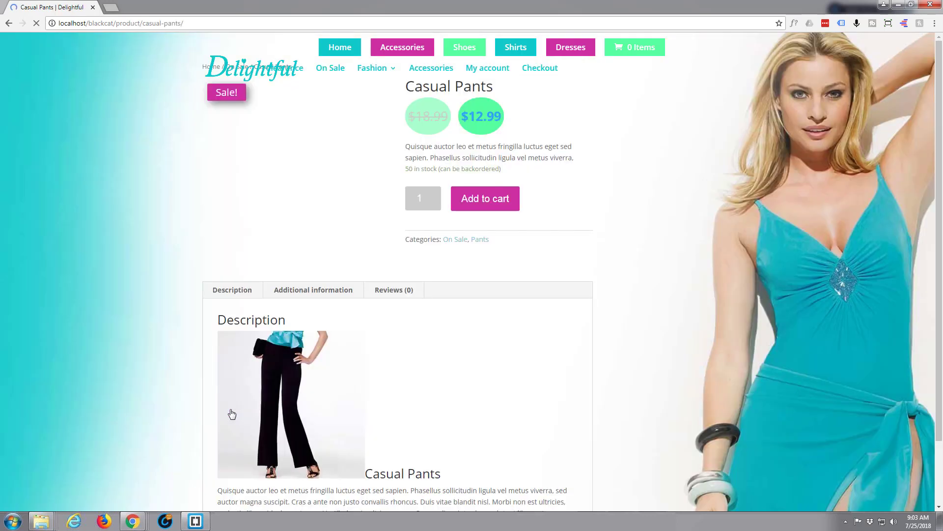
scroll(238, 247, "down", 2)
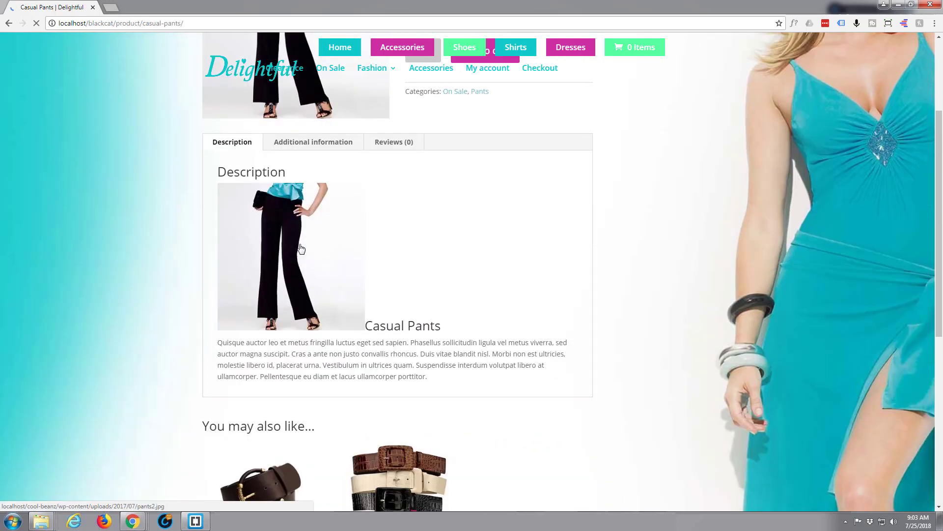
scroll(313, 239, "up", 3)
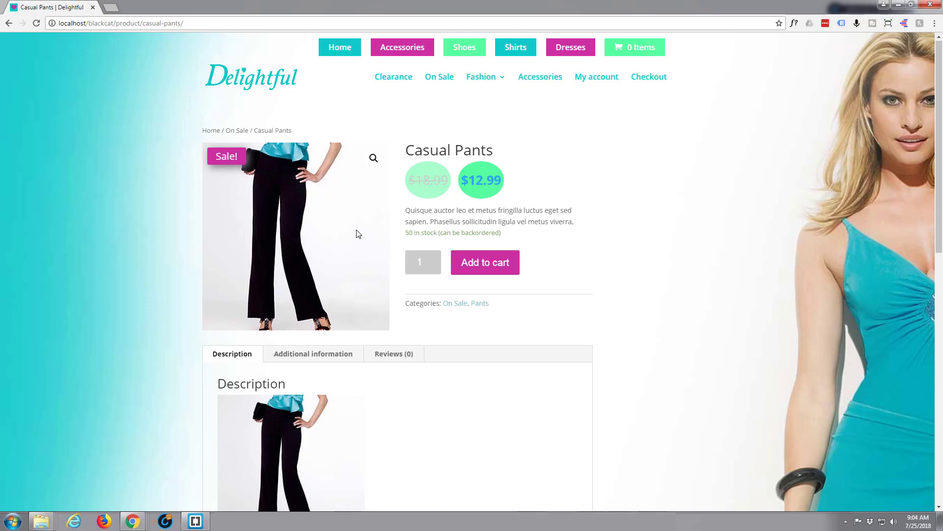
scroll(356, 236, "down", 1)
scroll(356, 236, "up", 1)
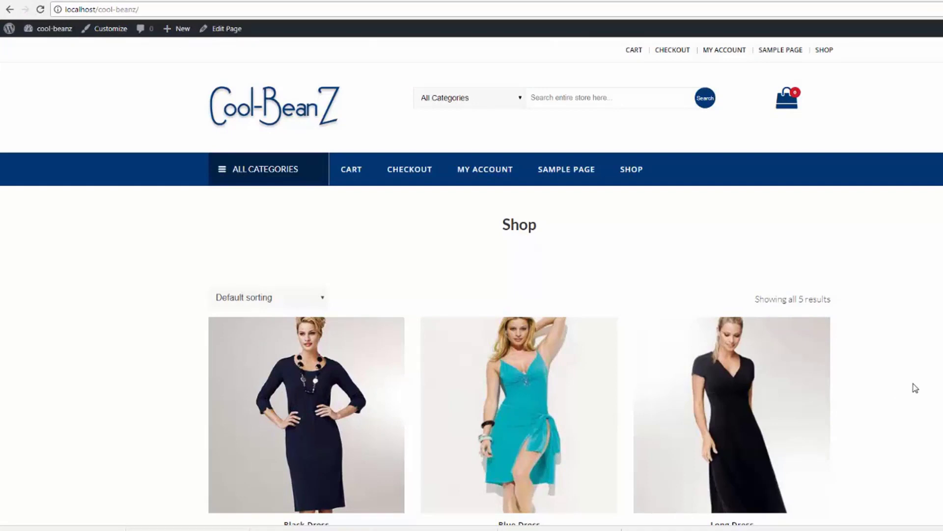
mouse_move(50, 28)
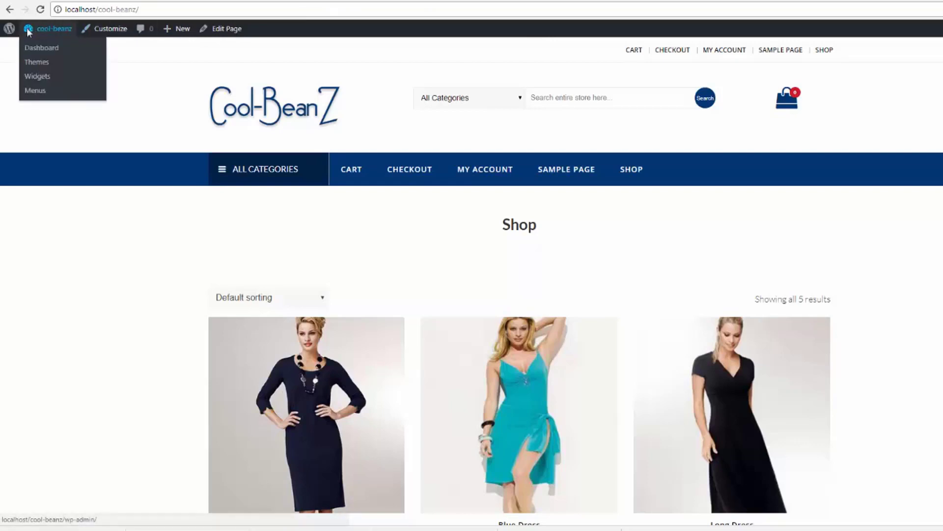
Step: Go from the Cool-BeanZ dashboard to Products and start a new product
left_click(50, 39)
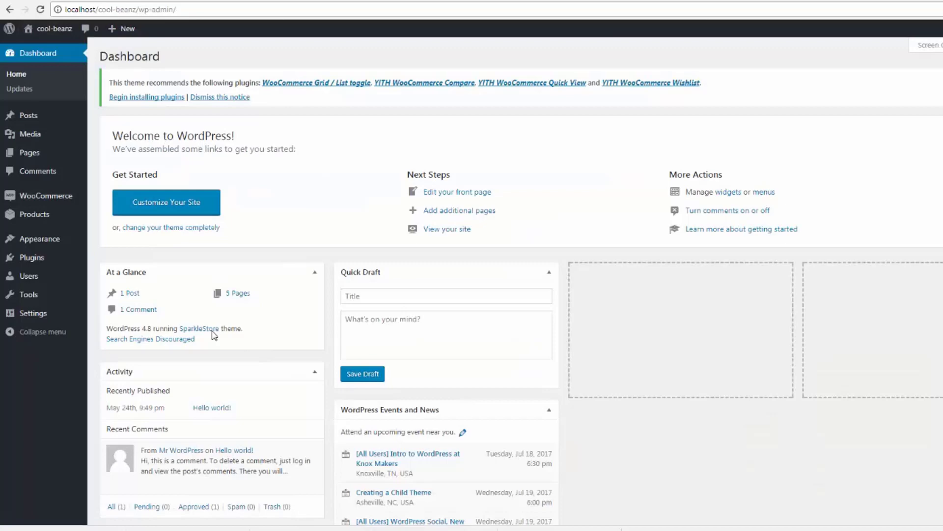
left_click(36, 217)
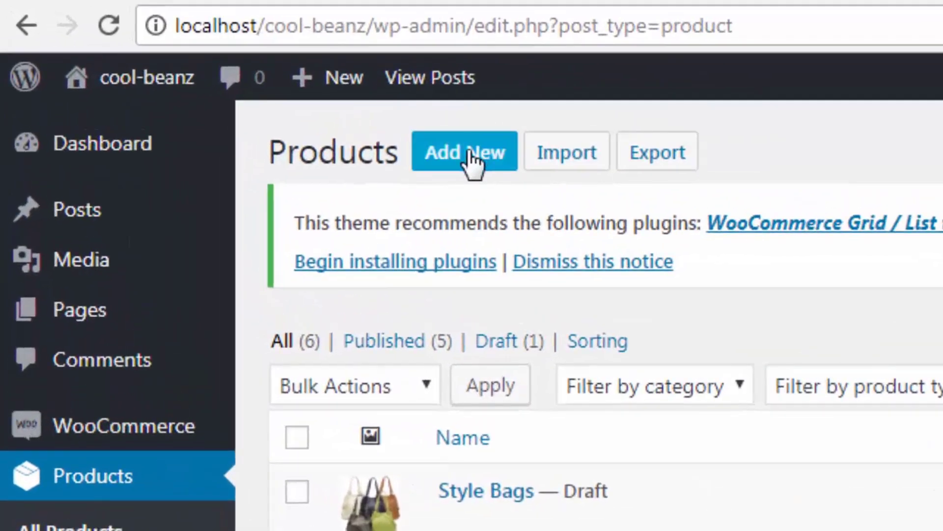
left_click(472, 163)
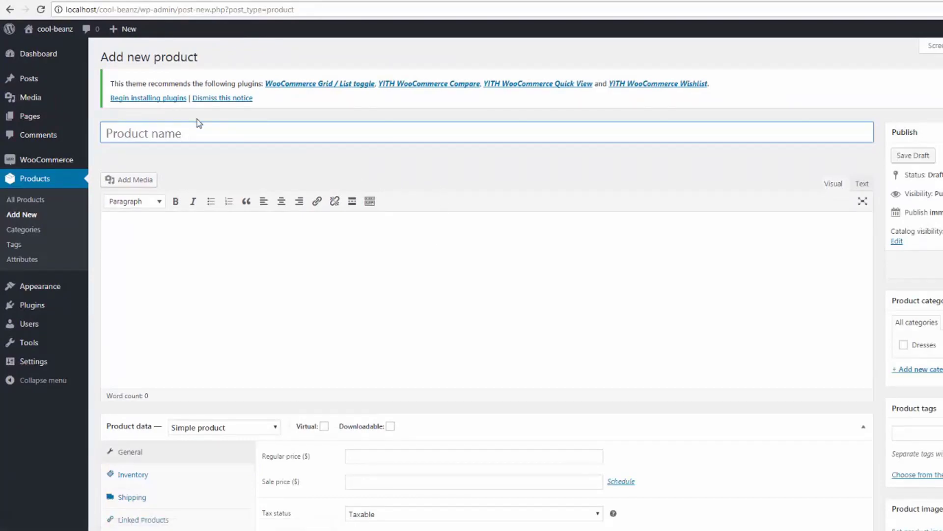
type("S")
type("trip")
type("ed Shi")
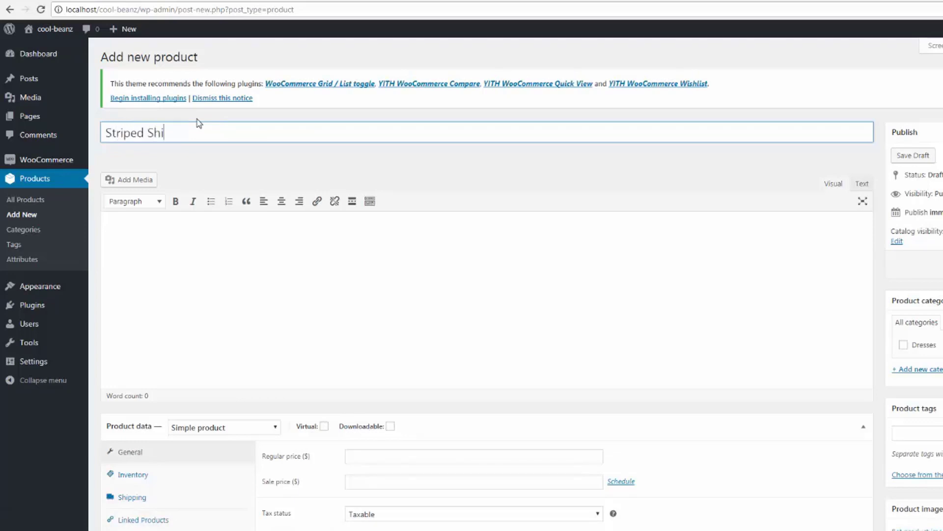
type("rt")
Step: Copy the 'Striped Shirt' title into the description as a Heading 2
left_click_drag(185, 132, 94, 139)
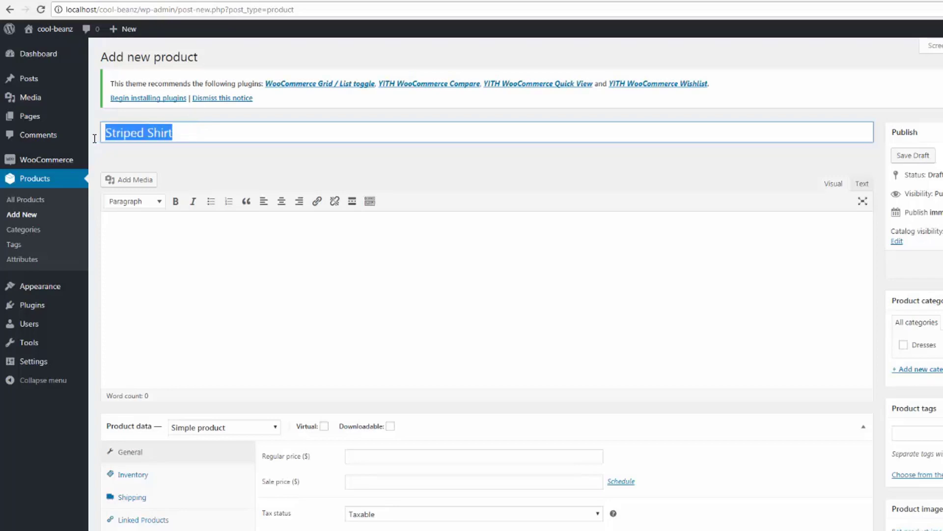
key("ctrl+c")
left_click(121, 230)
key("ctrl+v")
mouse_move(174, 233)
left_mouse_down()
mouse_move(152, 232)
mouse_move(162, 206)
left_mouse_up()
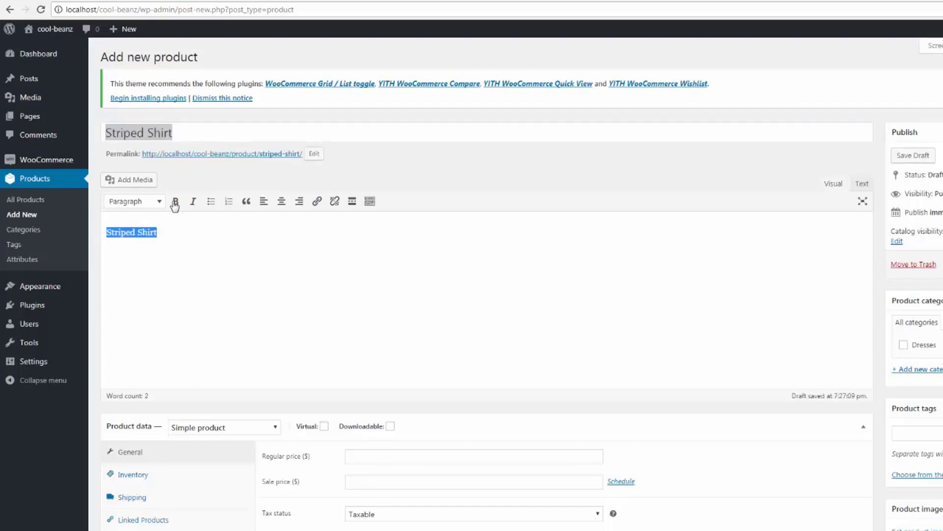
left_click(161, 203)
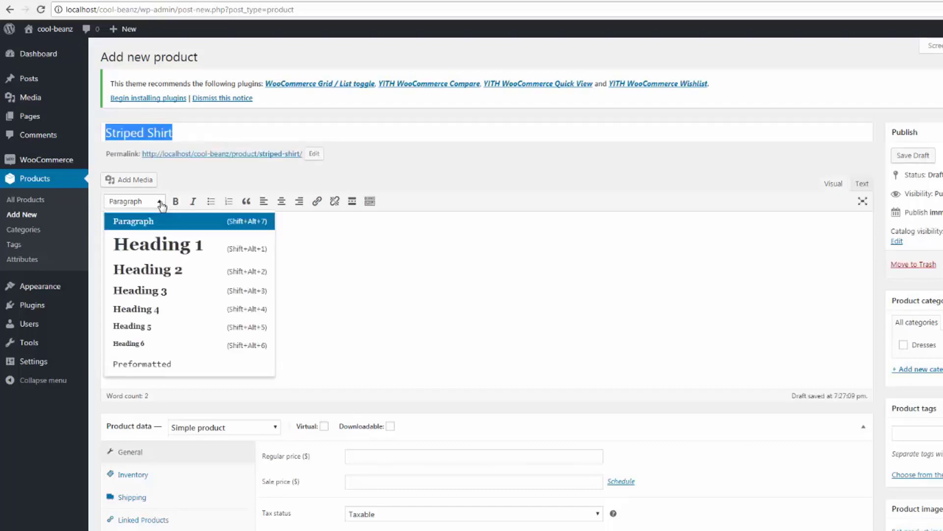
left_click(170, 271)
Step: Add the Lorem ipsum paragraph below the Striped Shirt heading
left_click(210, 242)
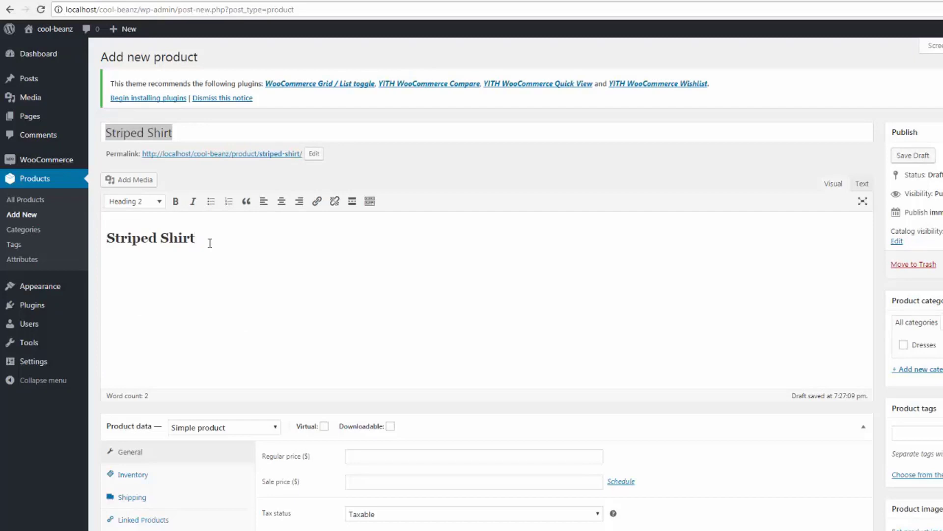
key("Return")
key("ctrl+v")
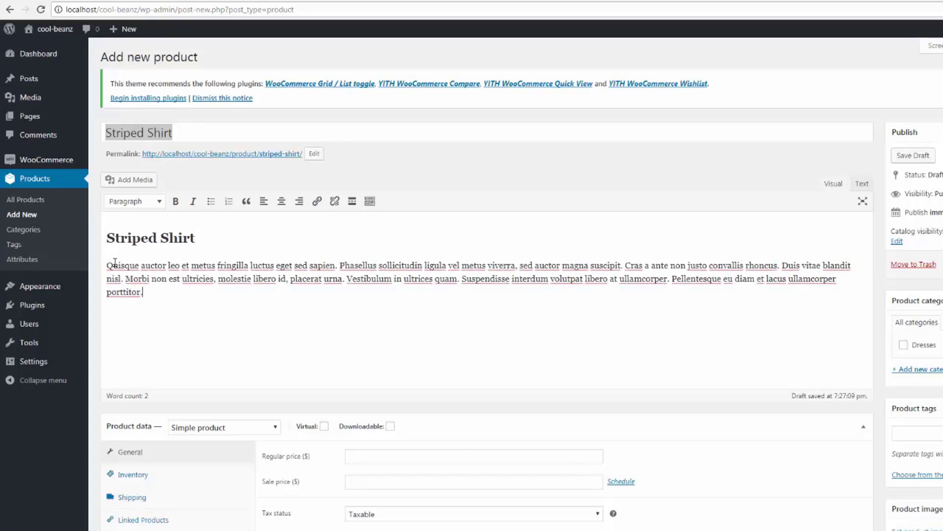
left_click(107, 237)
Step: Upload shirt1.jpg, insert it into the description and align it right
left_click(131, 180)
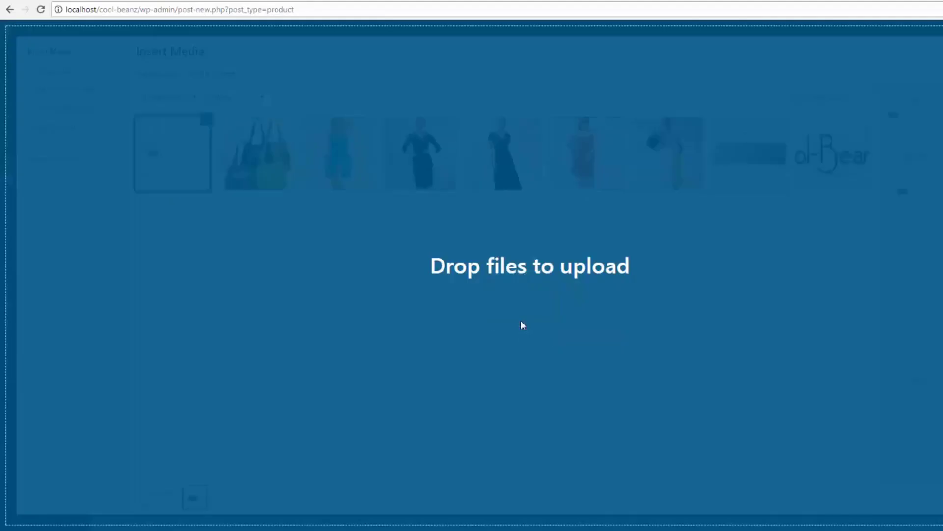
left_click_drag(548, 328, 521, 320)
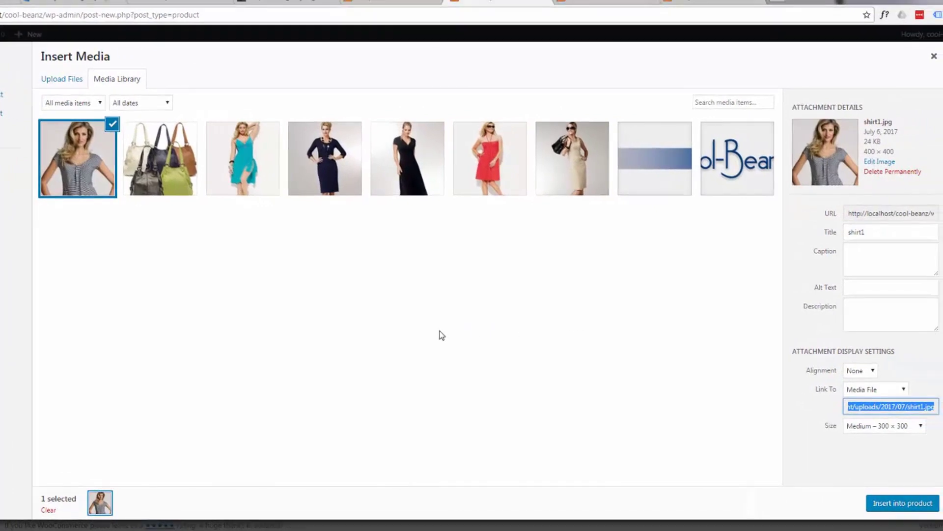
left_click(855, 287)
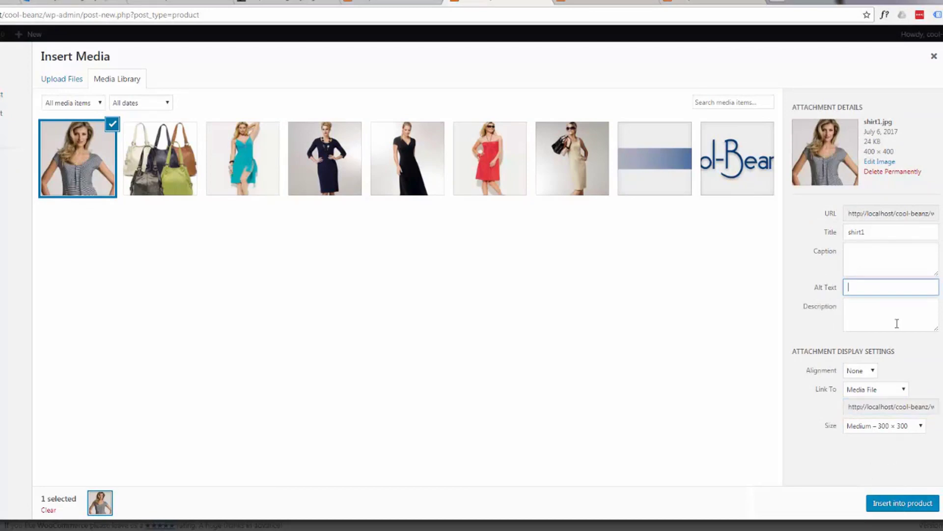
left_click(899, 509)
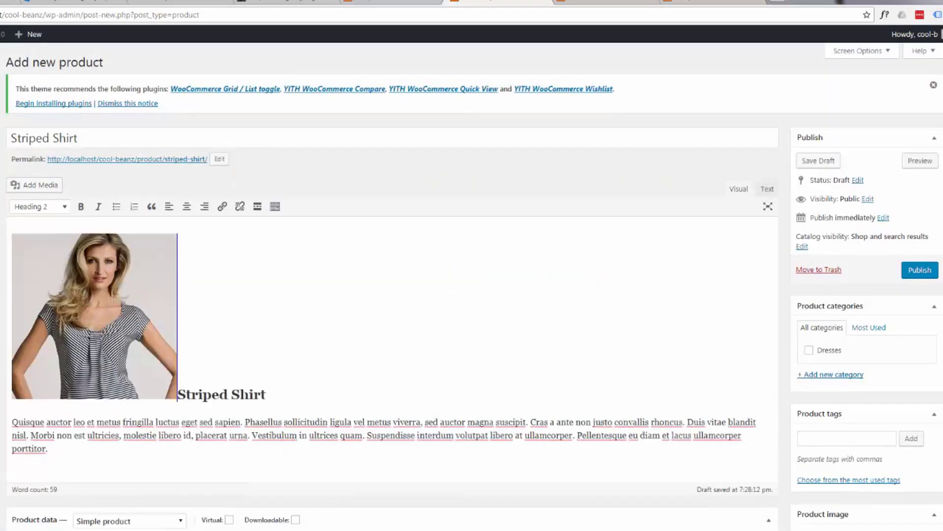
left_click(98, 306)
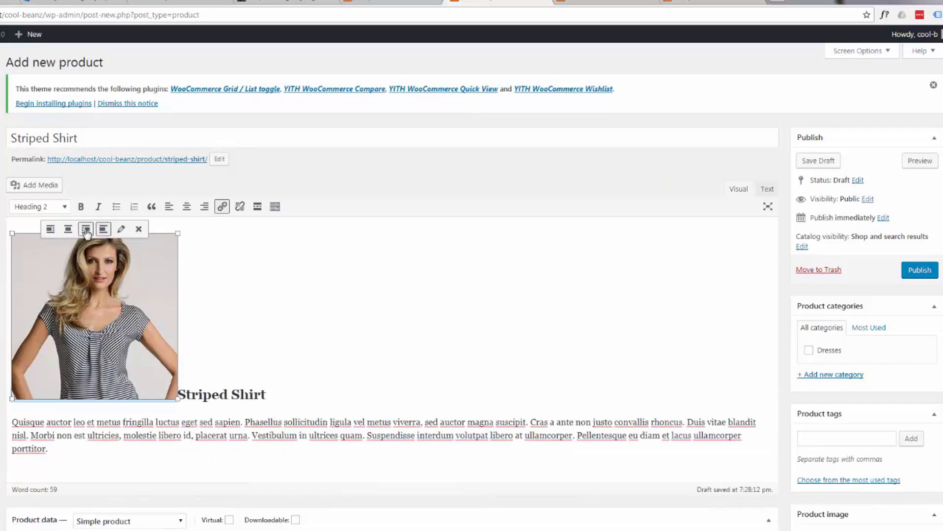
left_click(86, 229)
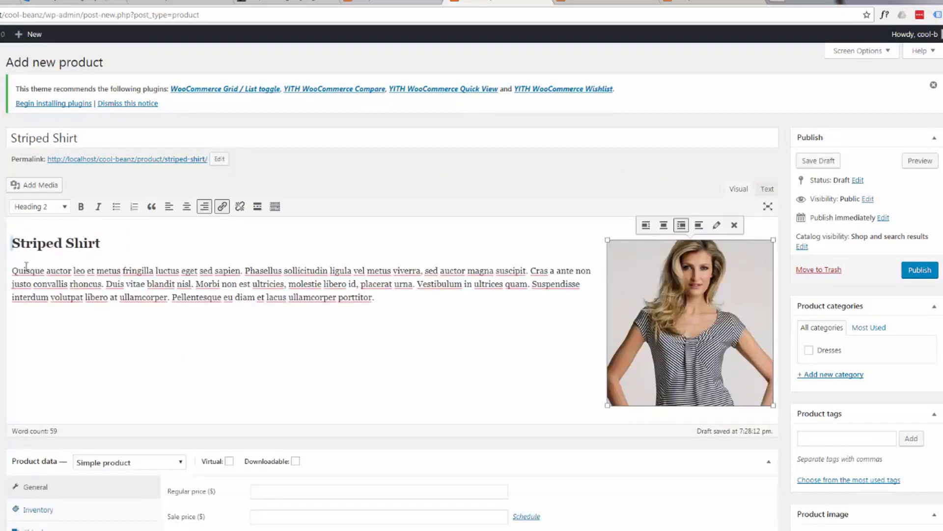
Step: Paste Lorem ipsum into the short description and set shirt1 as the product image
left_click_drag(11, 271, 242, 275)
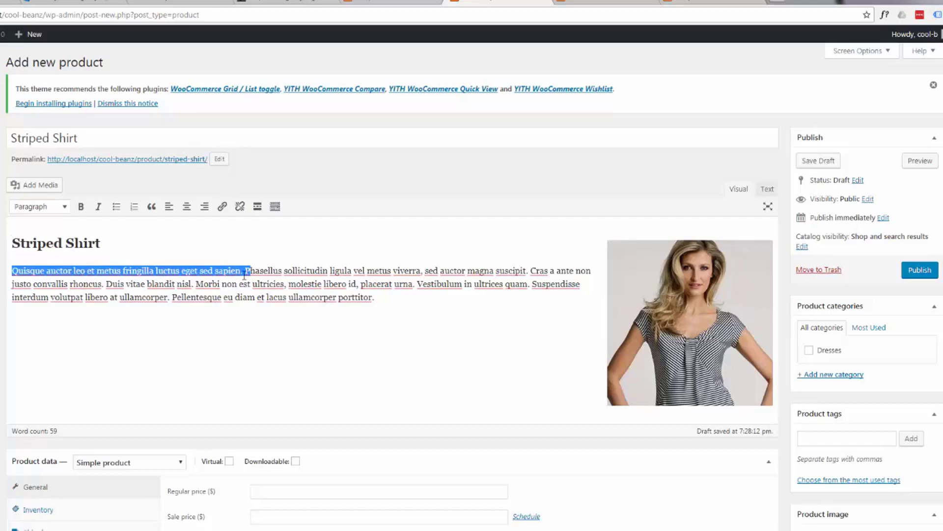
left_click_drag(243, 274, 423, 271)
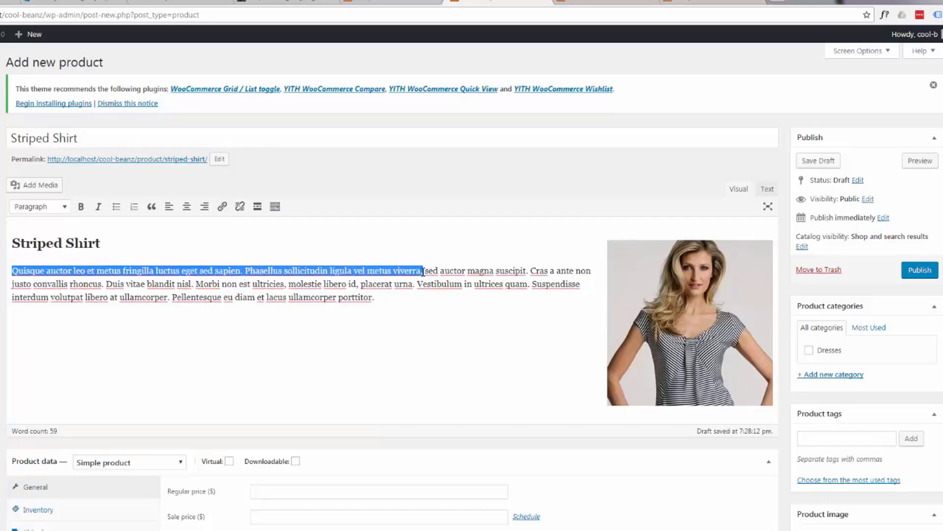
scroll(239, 338, "down", 3)
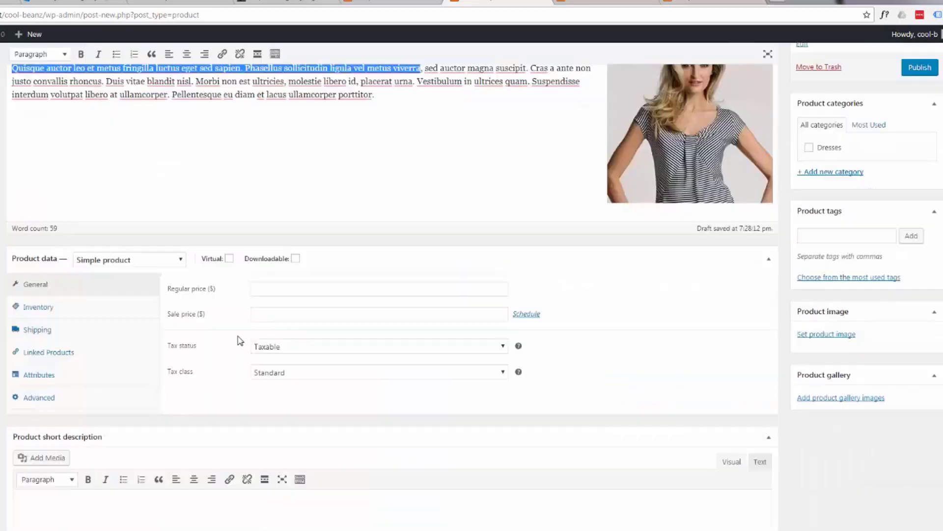
scroll(238, 337, "down", 2)
key("ctrl+v")
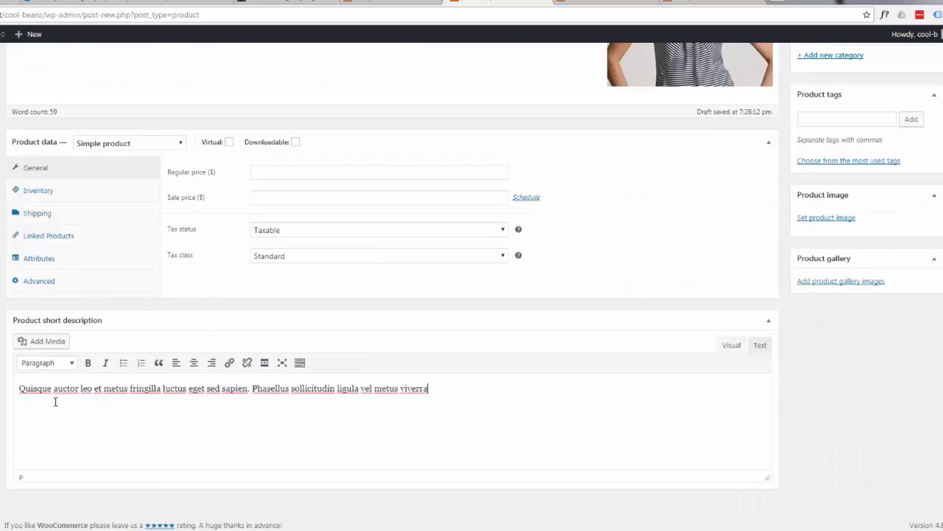
scroll(223, 386, "up", 3)
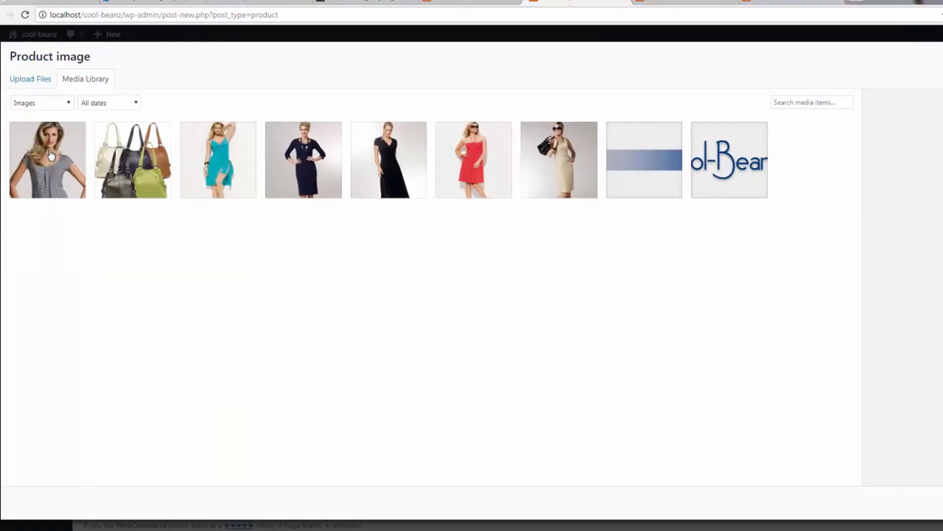
left_click(49, 156)
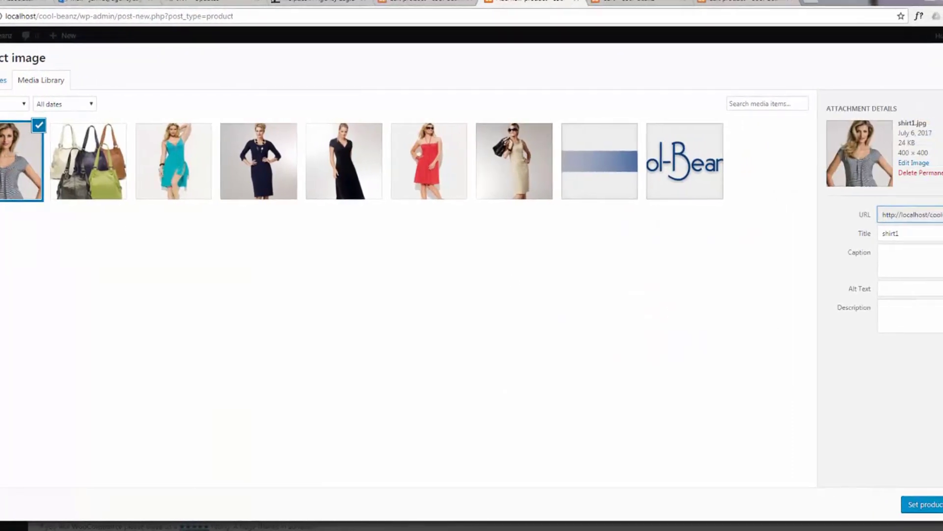
left_click(896, 508)
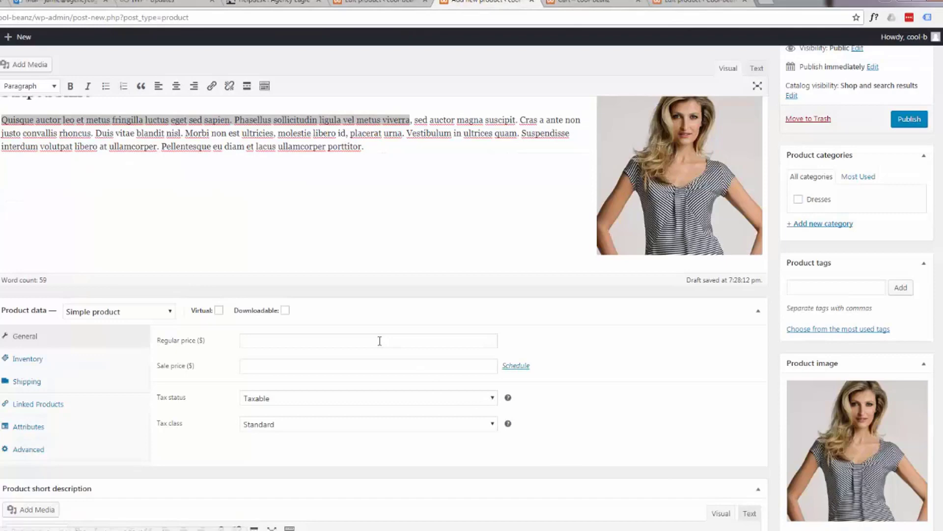
scroll(306, 286, "up", 3)
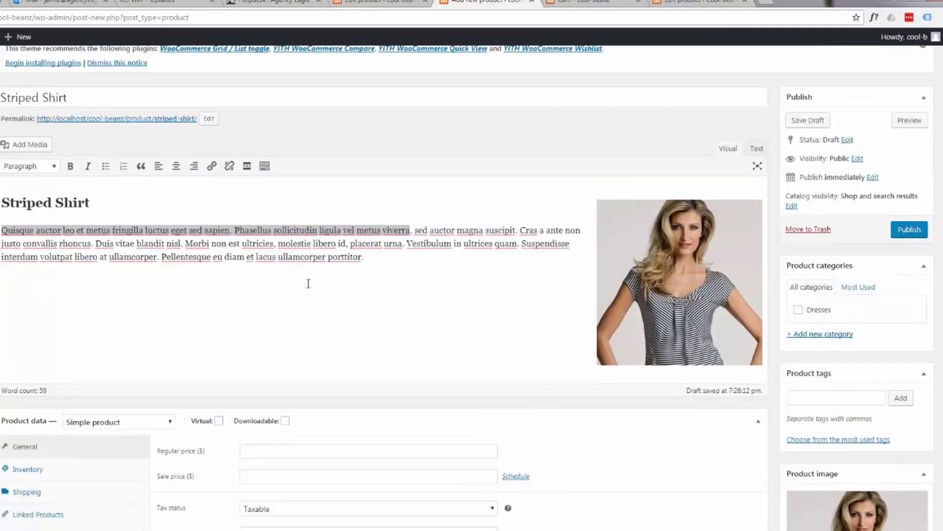
scroll(306, 283, "down", 1)
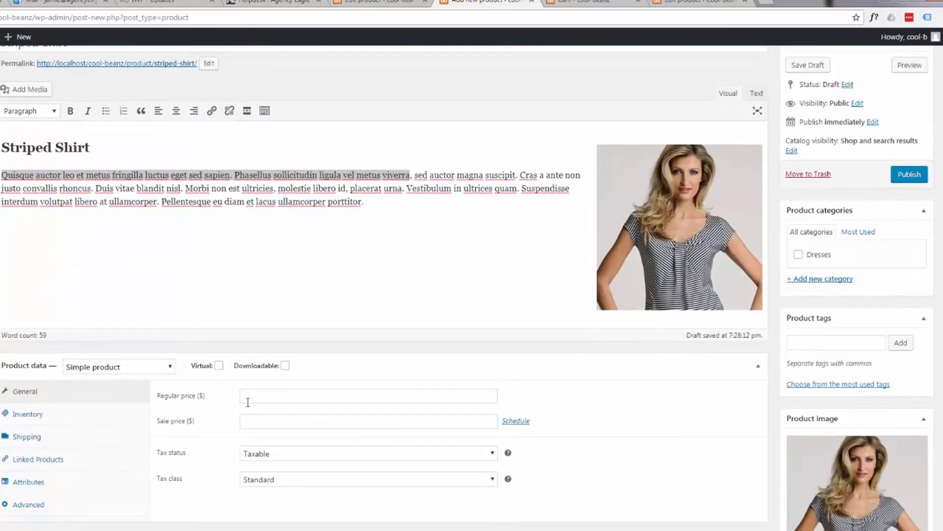
Step: Set the Striped Shirt's regular price to 15.00
left_click(249, 398)
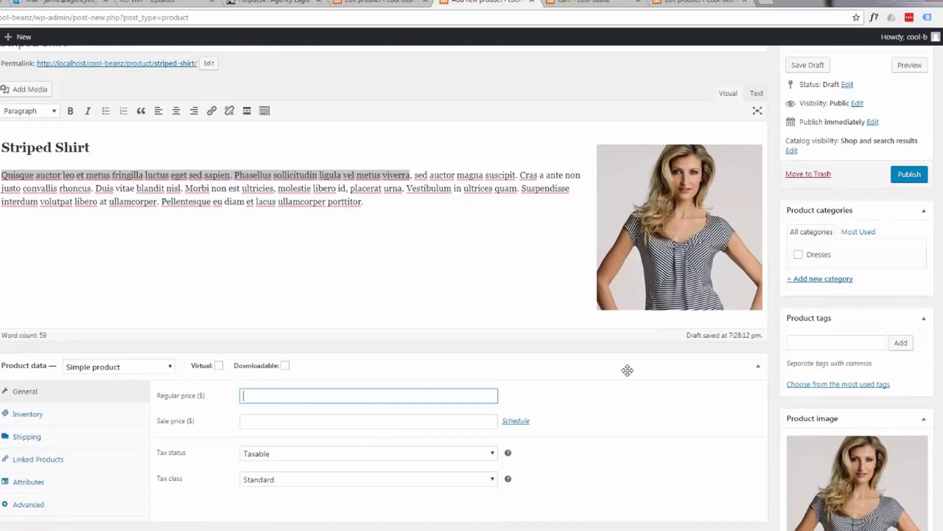
type("15")
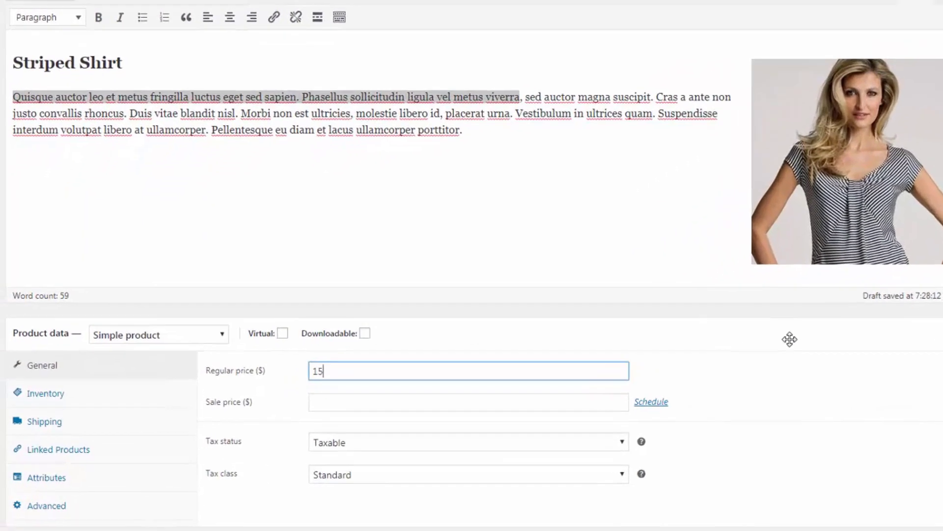
type(".00")
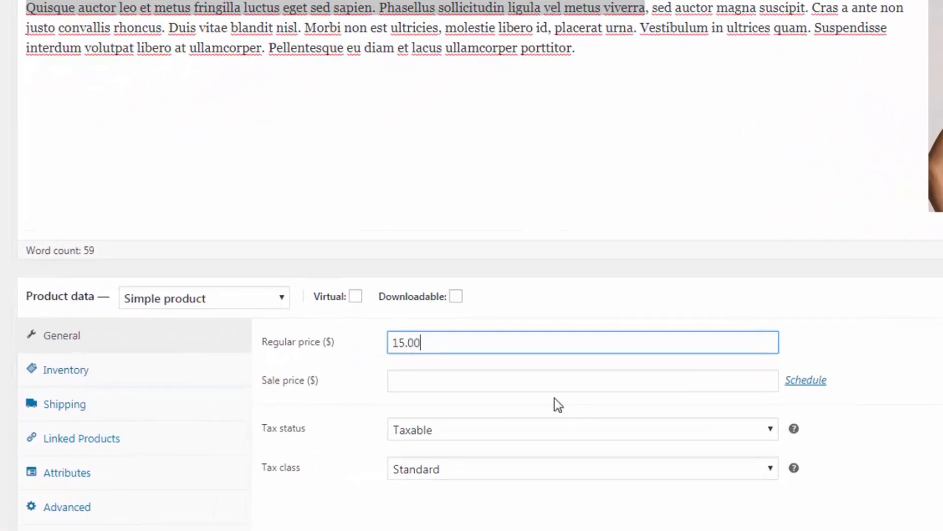
left_click(713, 391)
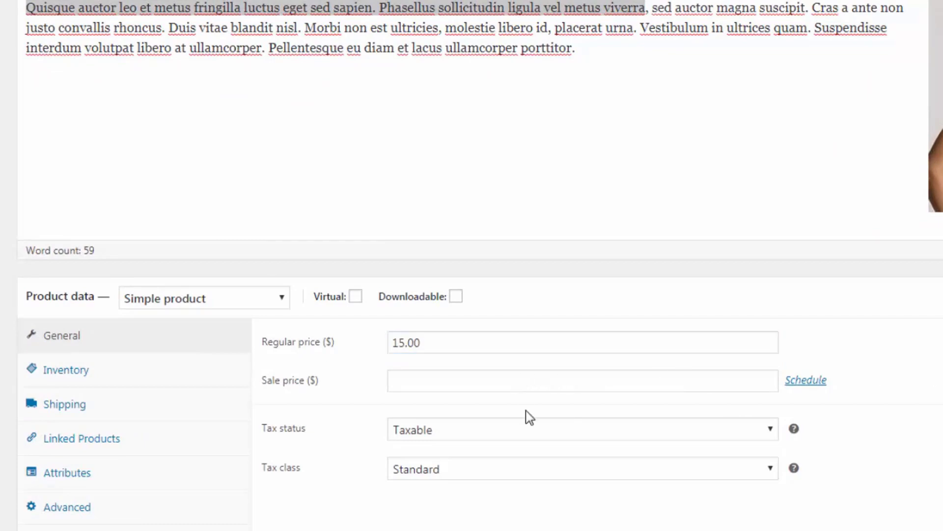
scroll(524, 405, "down", 1)
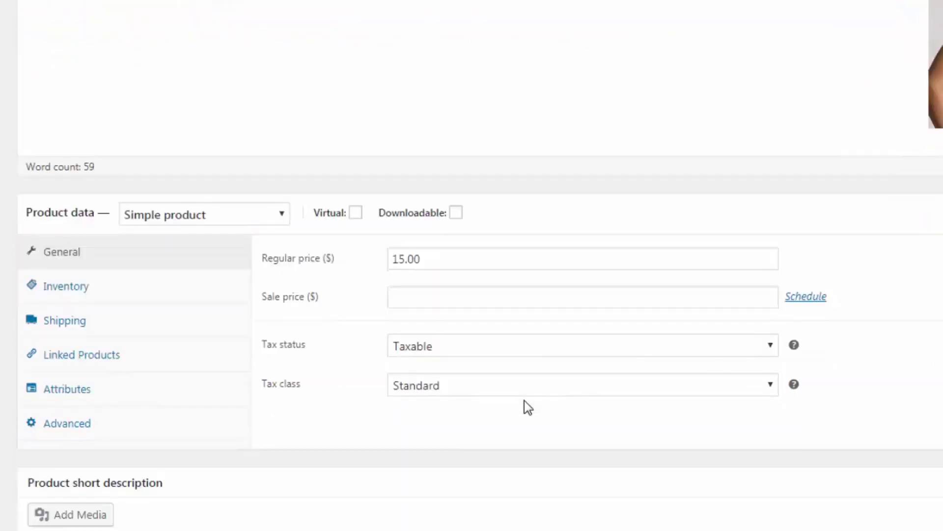
left_click(104, 290)
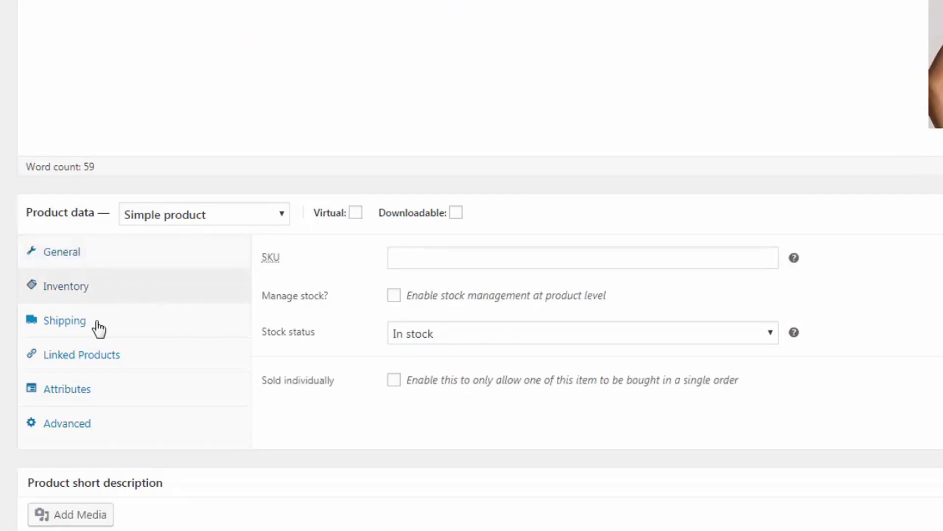
Step: Set shipping weight to 1 lb and dimensions to 10 × 10 × 2 in
left_click(73, 332)
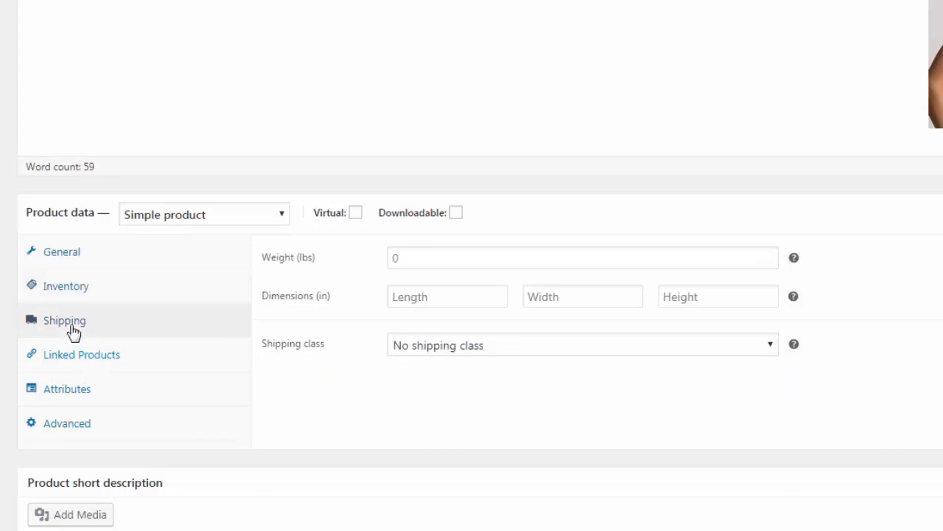
left_click(398, 259)
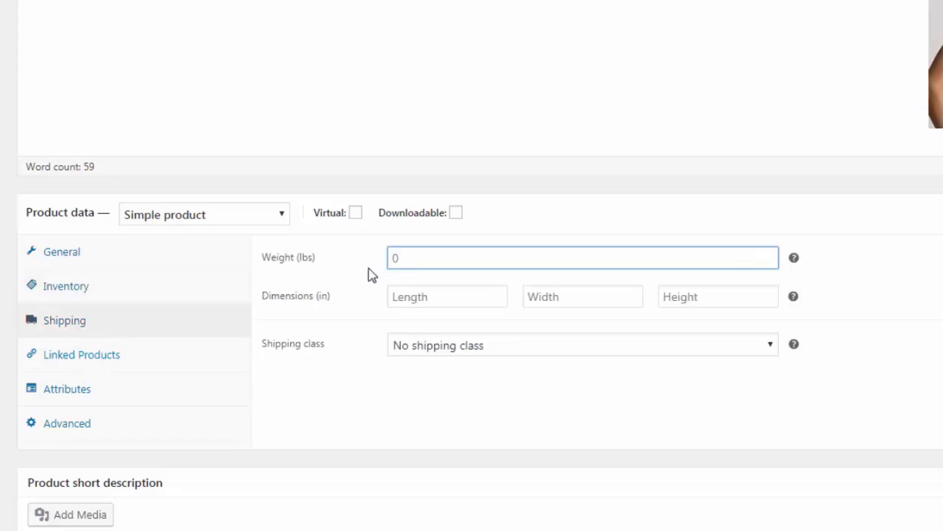
type("1")
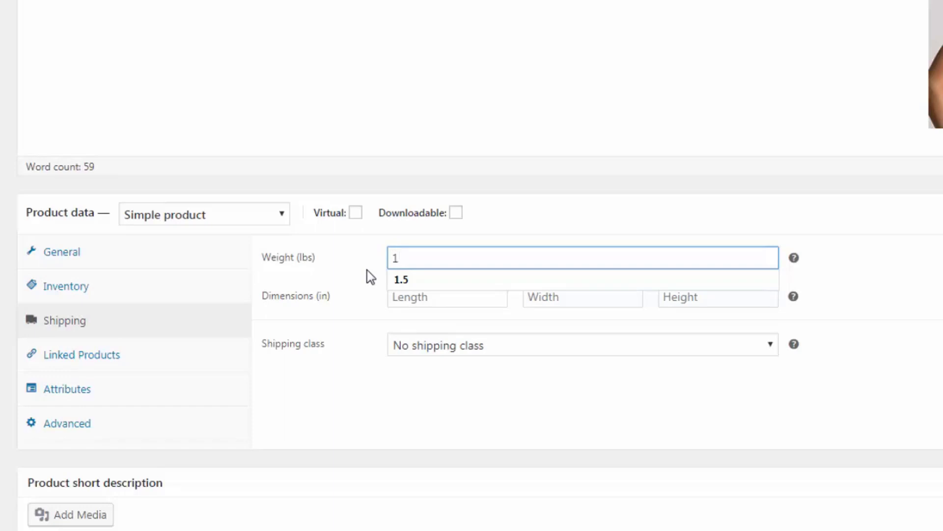
left_click(941, 272)
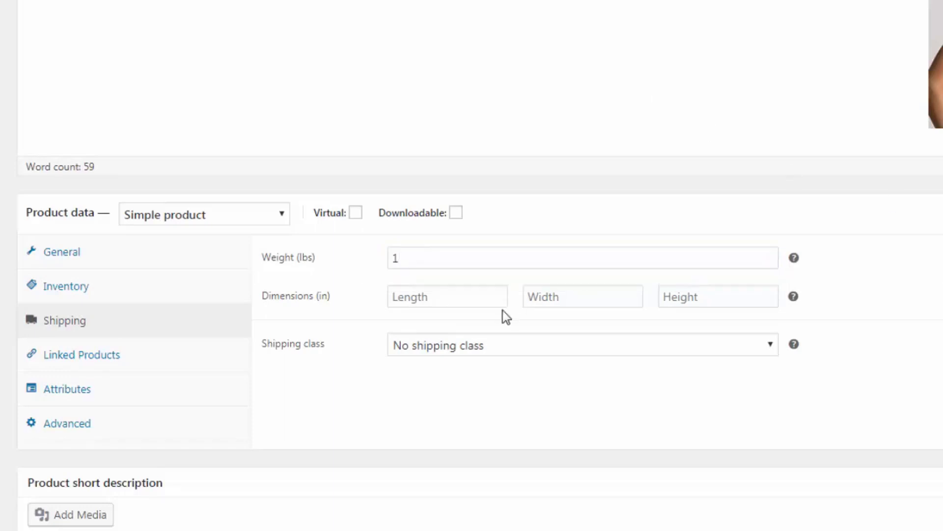
left_click(491, 297)
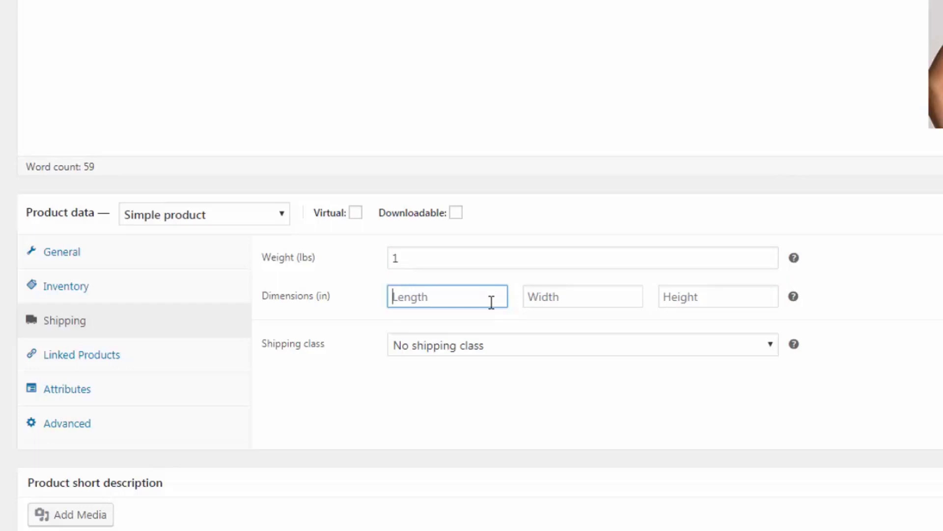
type("10")
left_click(560, 296)
type("10")
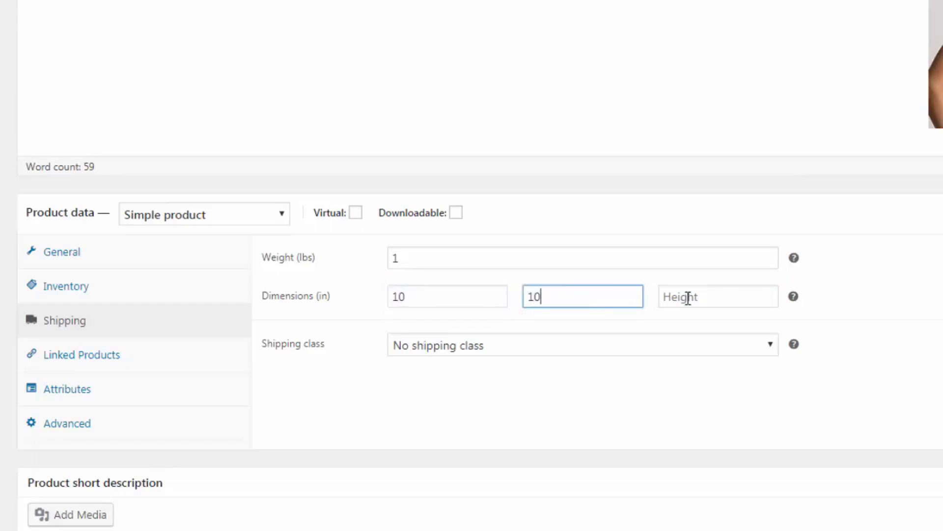
left_click(687, 299)
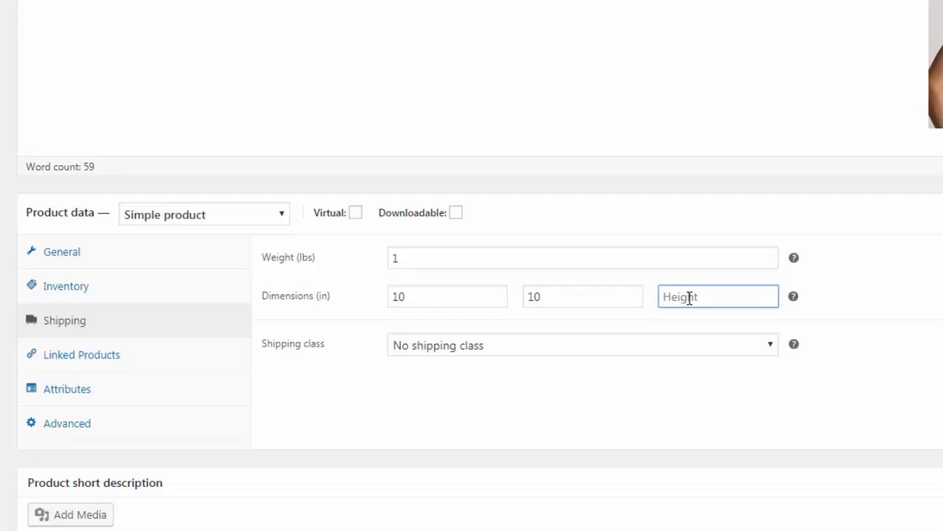
type("2")
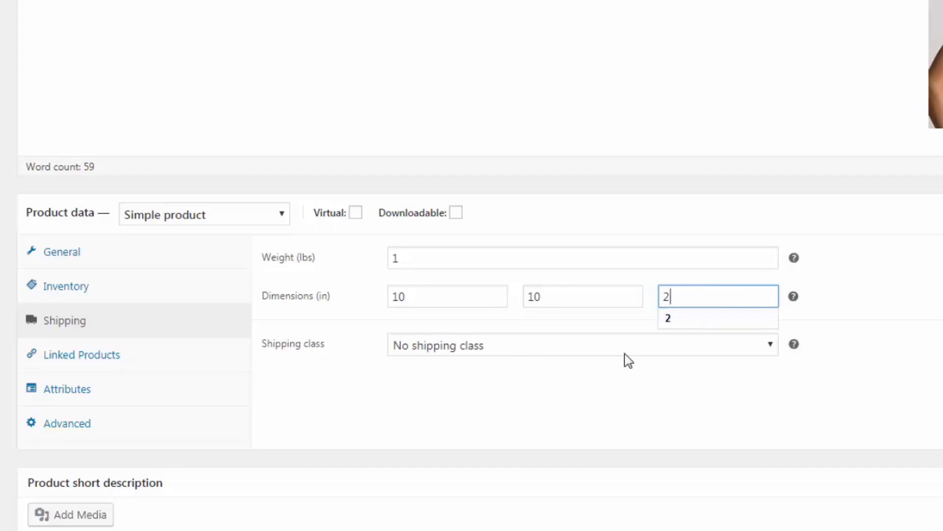
left_click(850, 356)
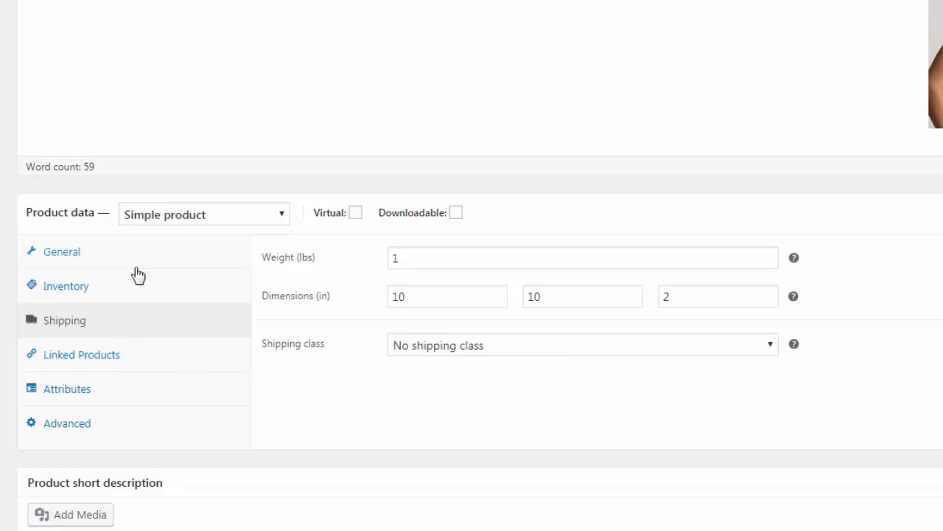
Step: Add a custom Size attribute with values 'Small | Medium | Large | XL'
left_click(88, 395)
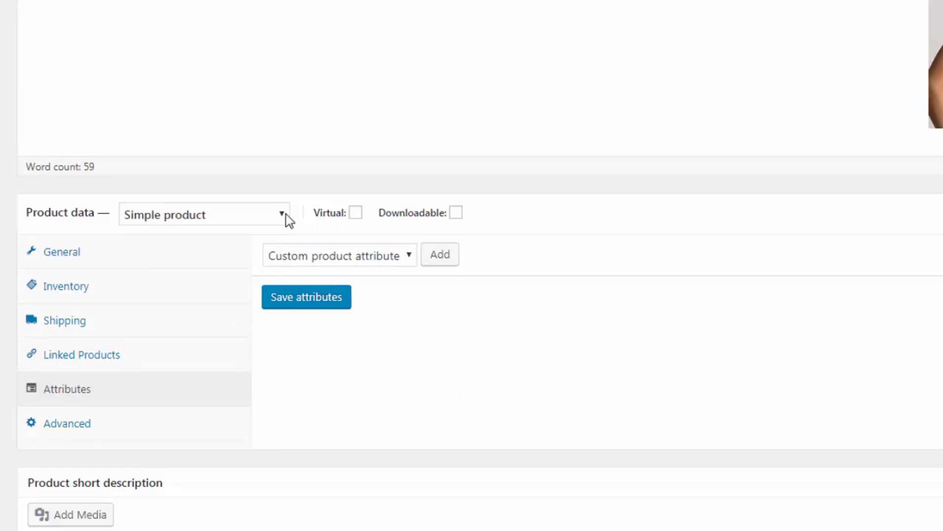
left_click(440, 256)
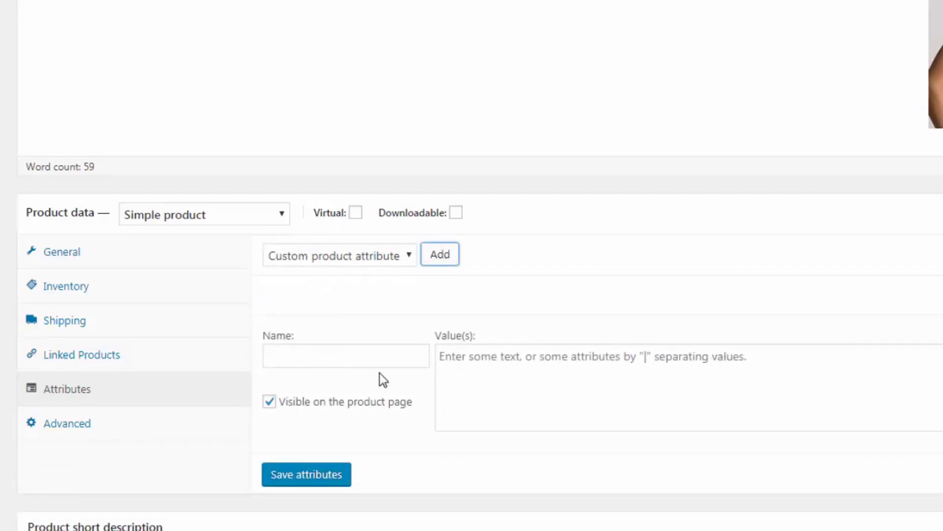
left_click(330, 358)
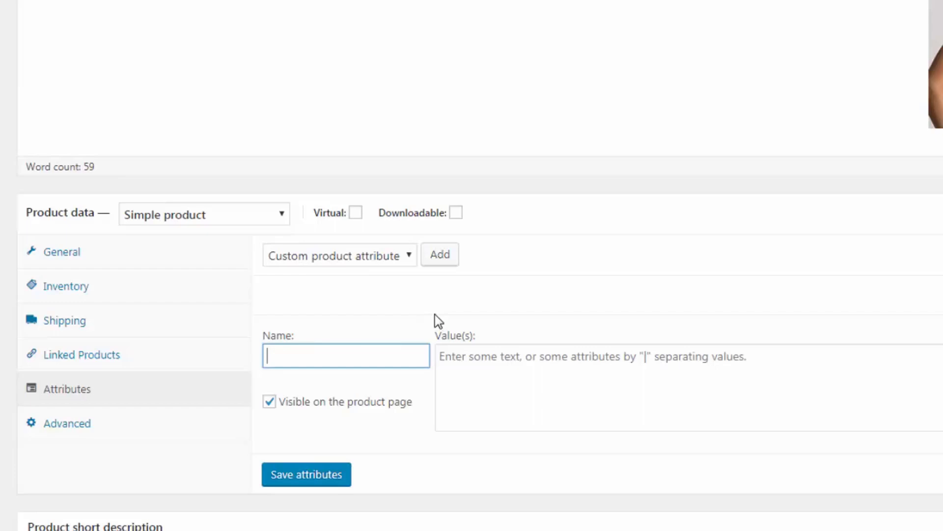
type("Si")
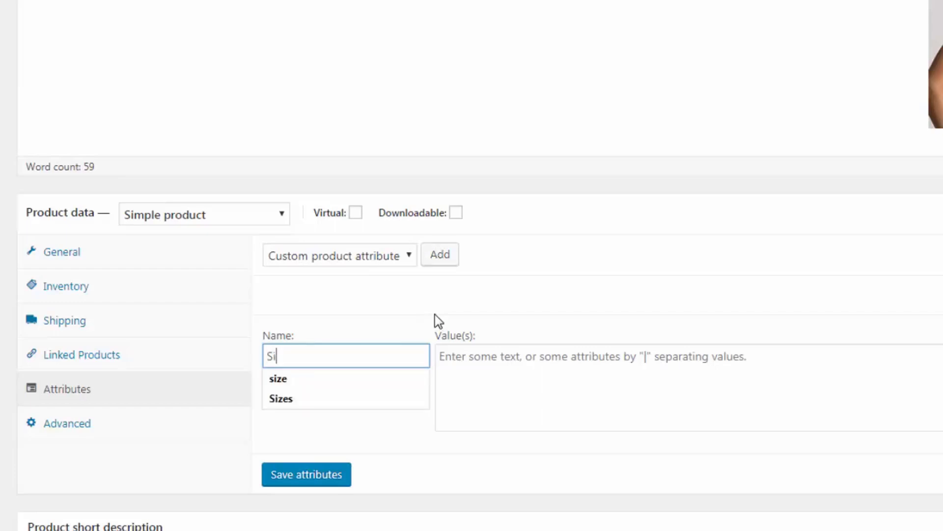
type("ze")
left_click(454, 361)
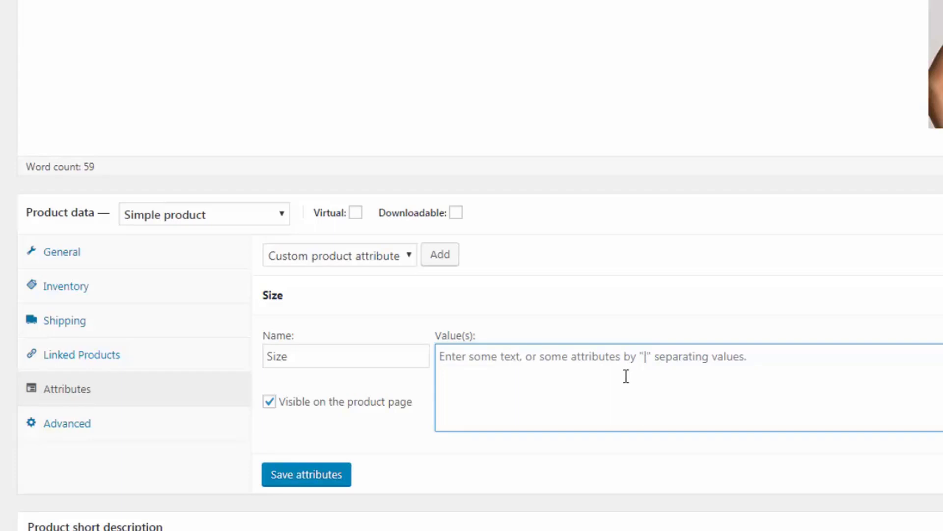
type("Sma")
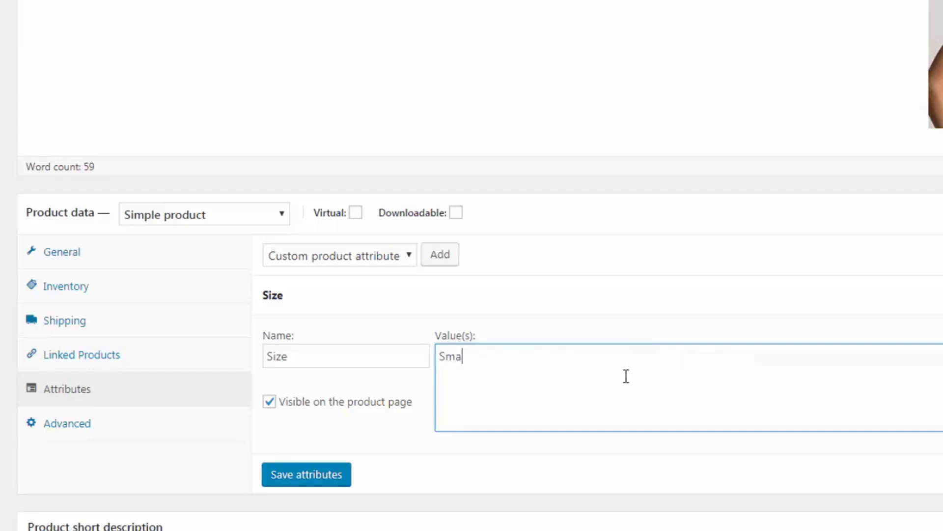
type("ll")
type(" | ")
type("Medium")
type(" | ")
type("La")
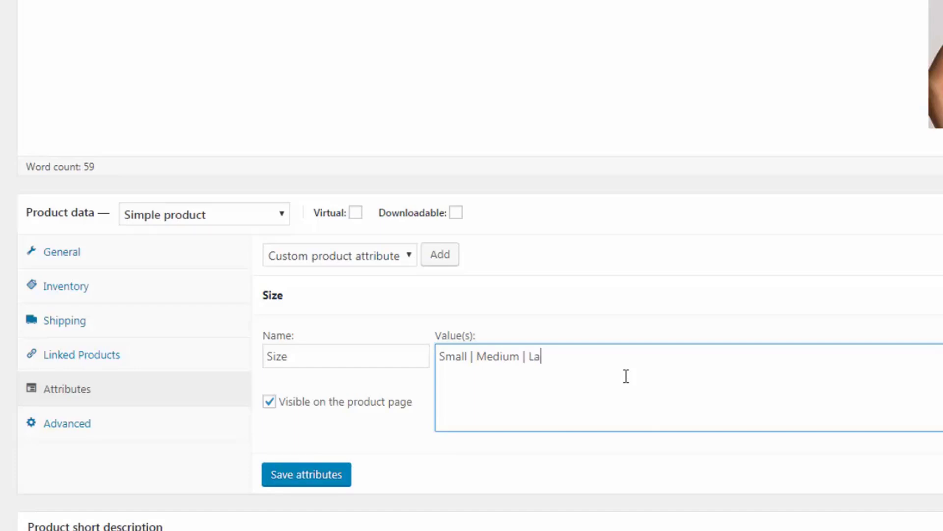
type("rge ")
type("|")
type(" XL")
Step: Add a Color attribute with 'Gray | Red | Blue | Green' and save attributes
left_click(441, 257)
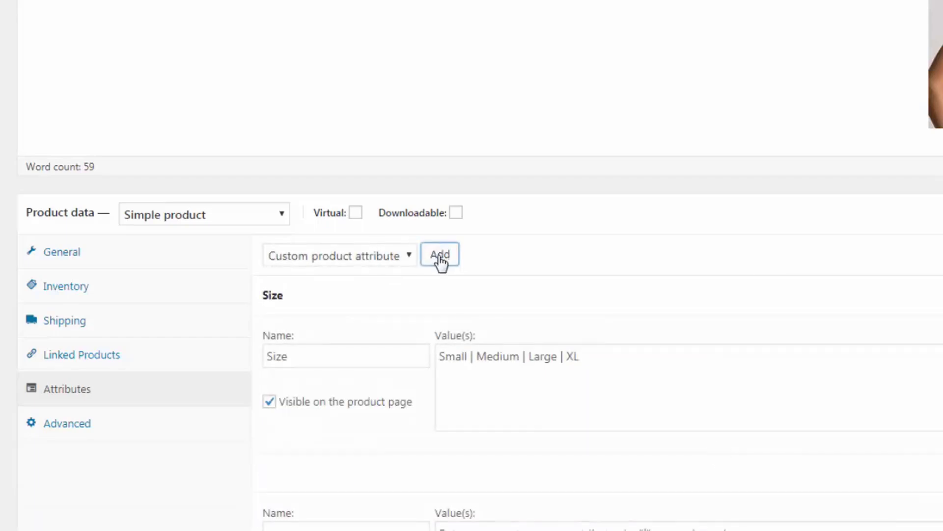
scroll(406, 275, "down", 1)
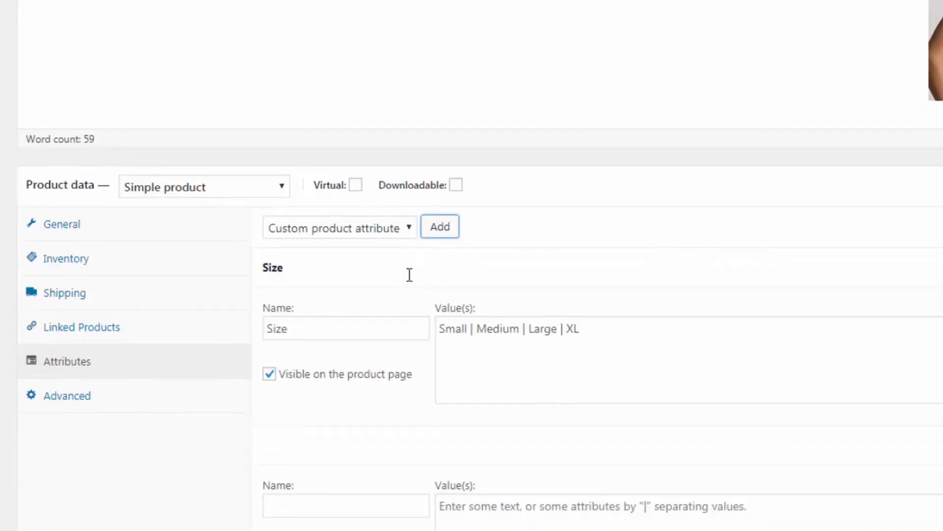
left_click(277, 448)
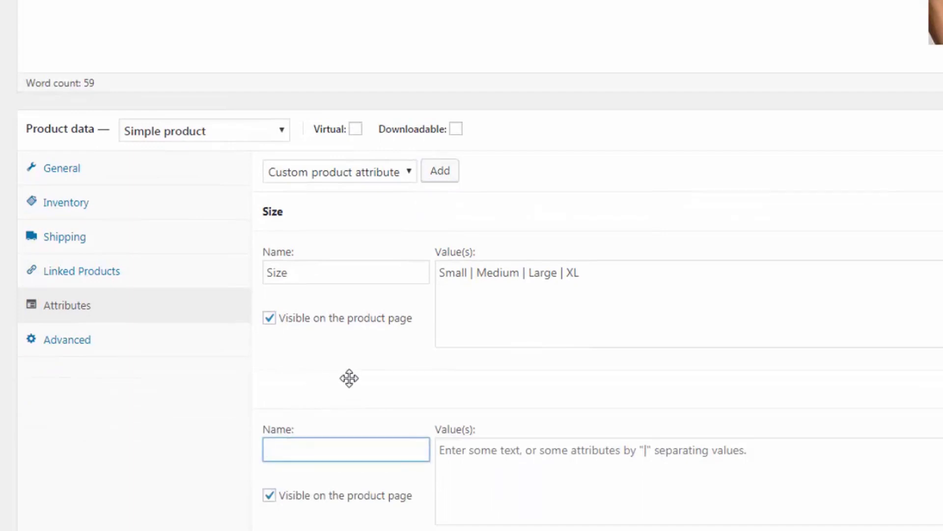
scroll(353, 368, "down", 3)
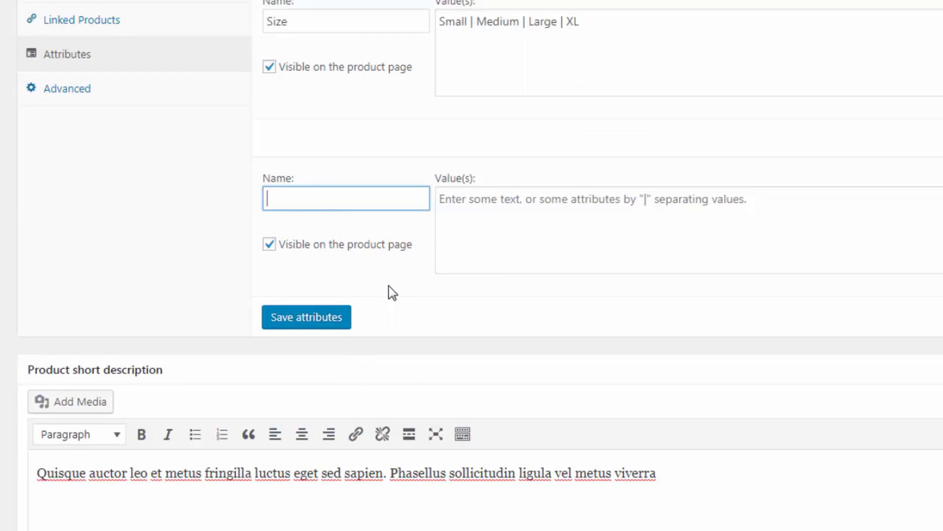
type("Color")
left_click(448, 203)
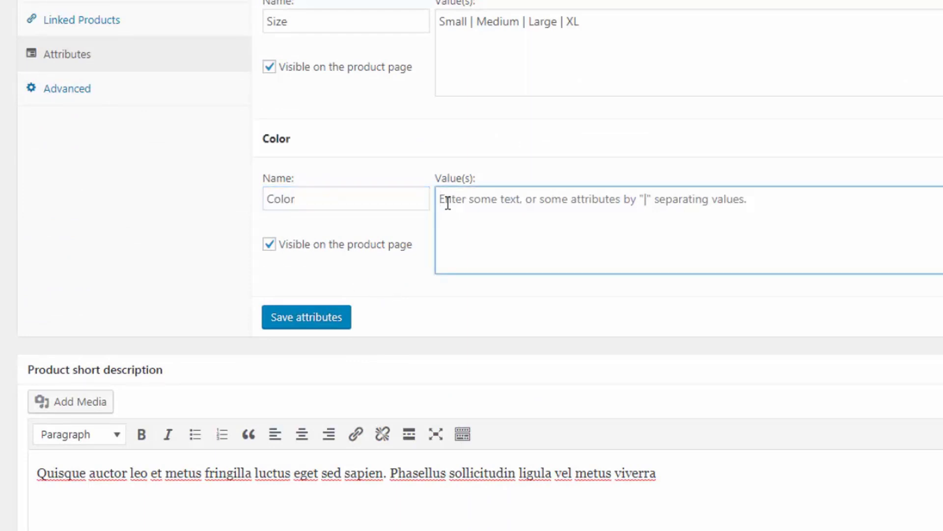
type("Gra")
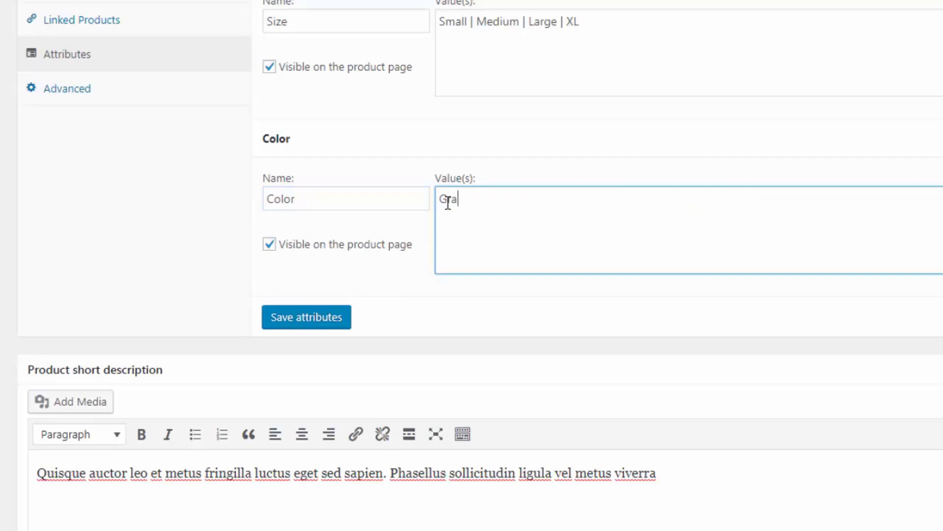
type("y | ")
type("Red ")
type("| B")
type("lue")
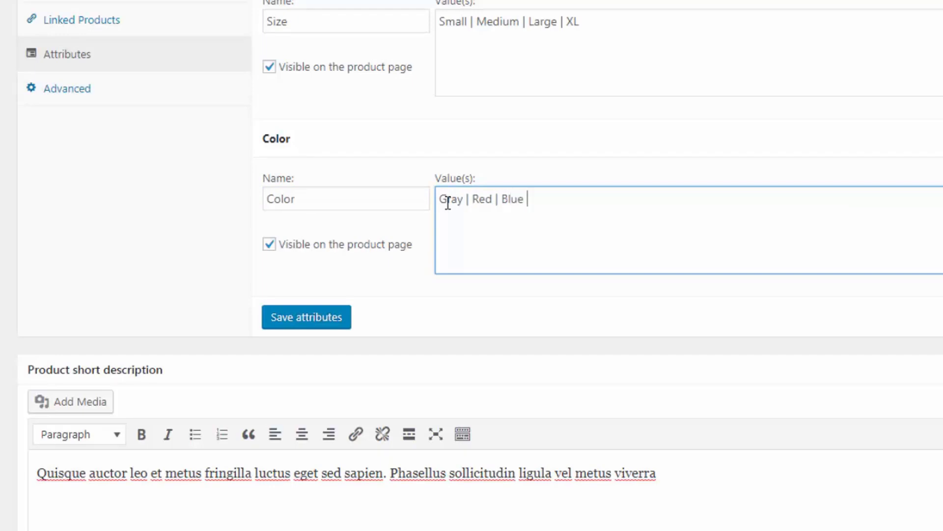
type(" | G")
type("reen")
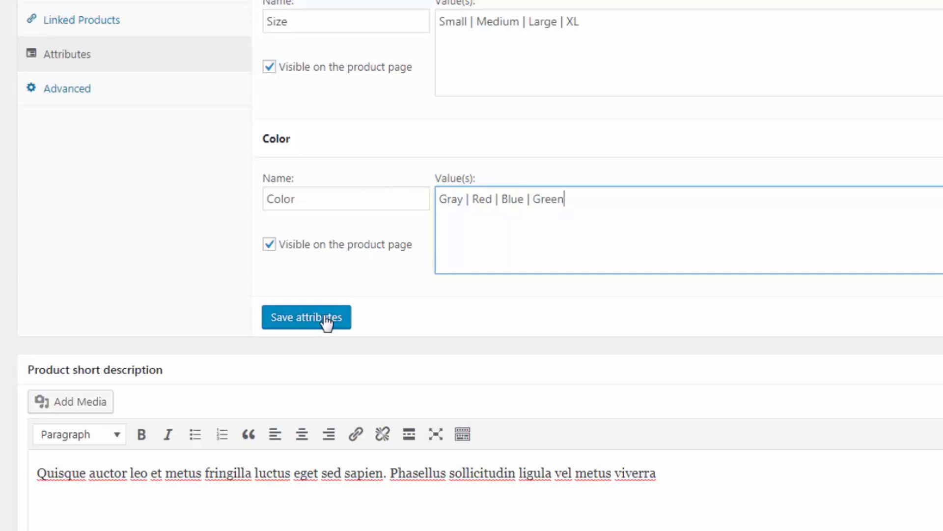
left_click(324, 324)
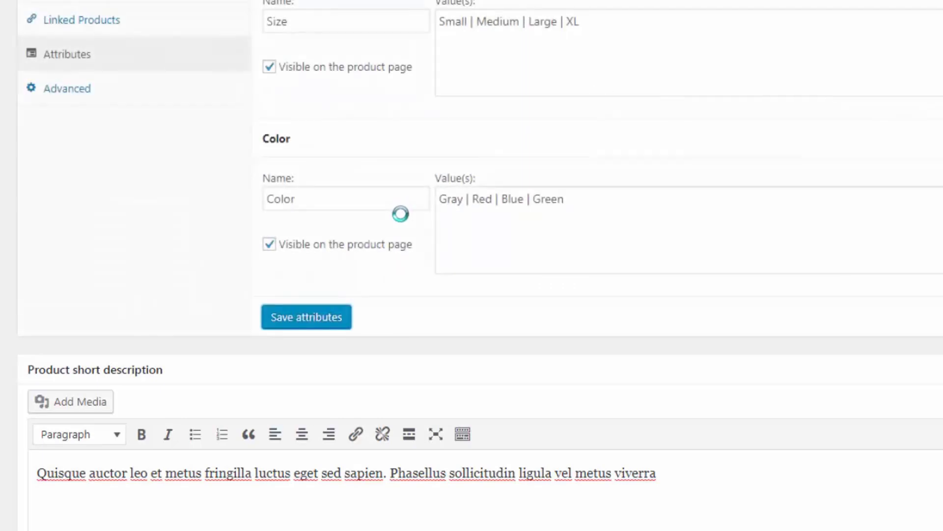
scroll(389, 198, "up", 3)
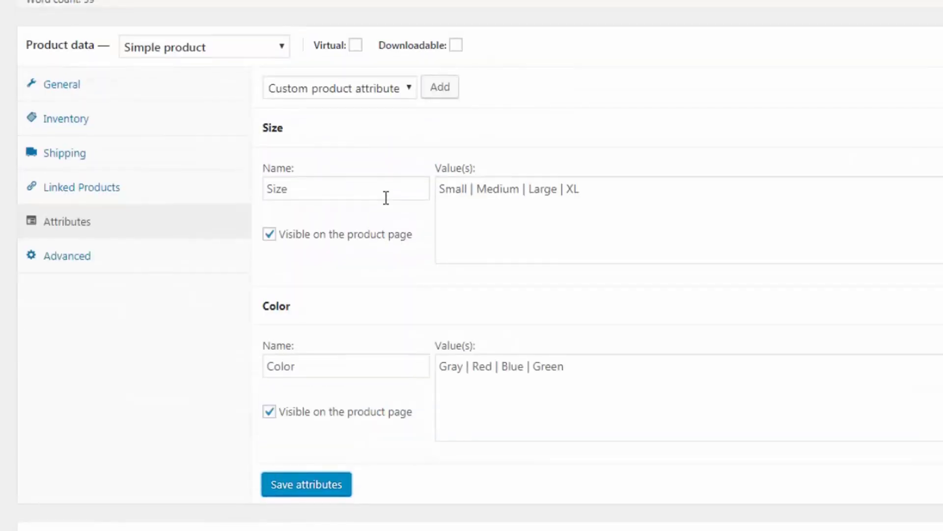
scroll(385, 198, "up", 2)
scroll(385, 197, "up", 1)
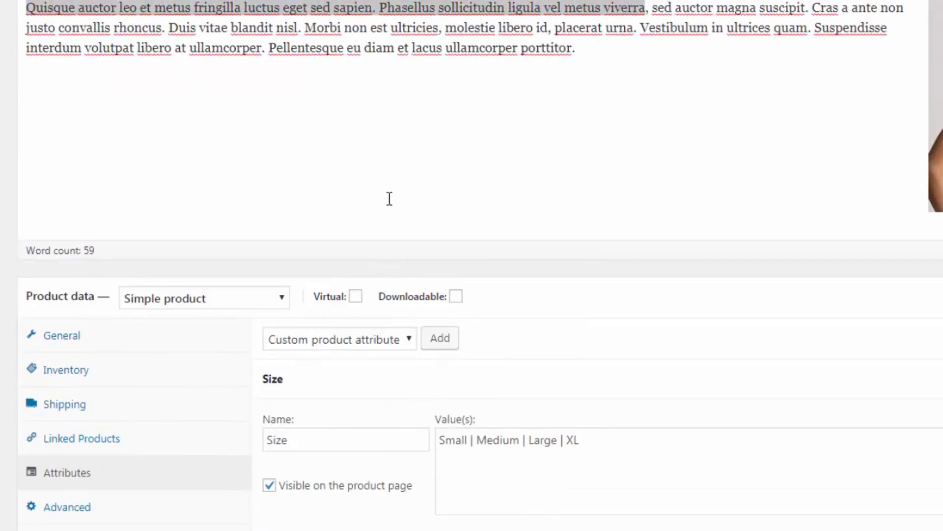
scroll(389, 198, "down", 2)
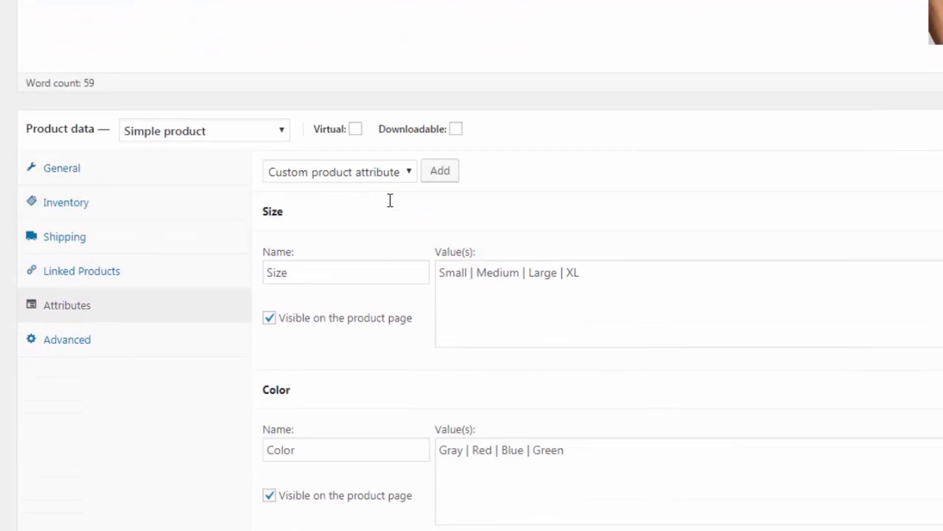
Step: Change the product data type to Variable product
left_click(282, 133)
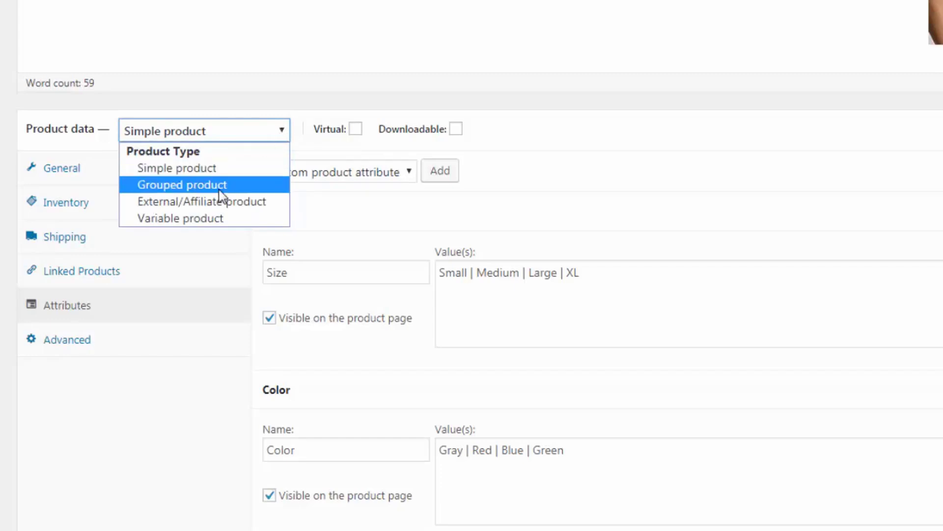
left_click(180, 218)
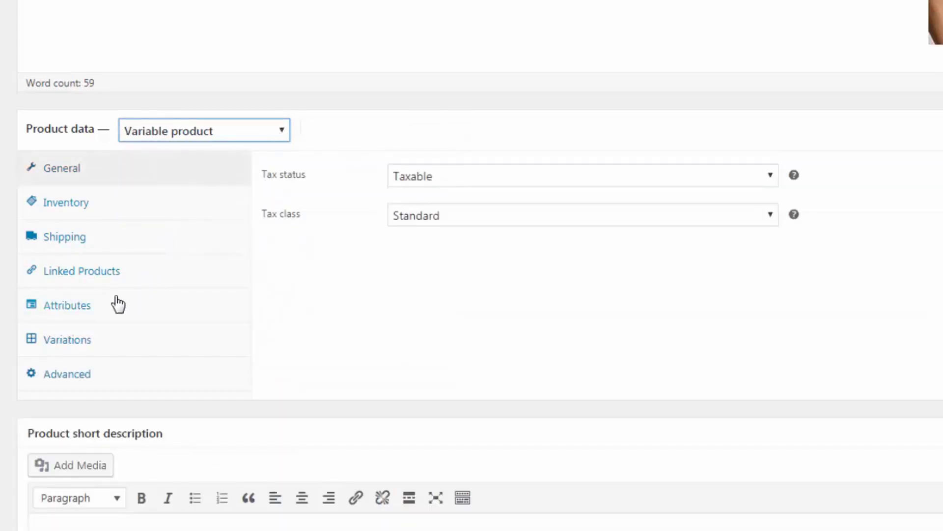
Step: Tick 'Used for variations' on Size and Color, then save the attributes
left_click(77, 308)
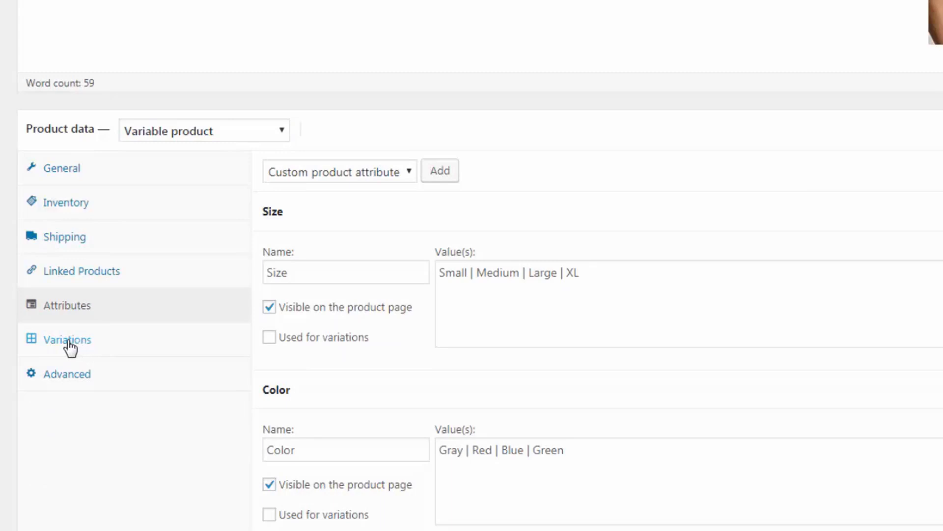
left_click(270, 340)
scroll(349, 334, "down", 1)
scroll(349, 333, "down", 2)
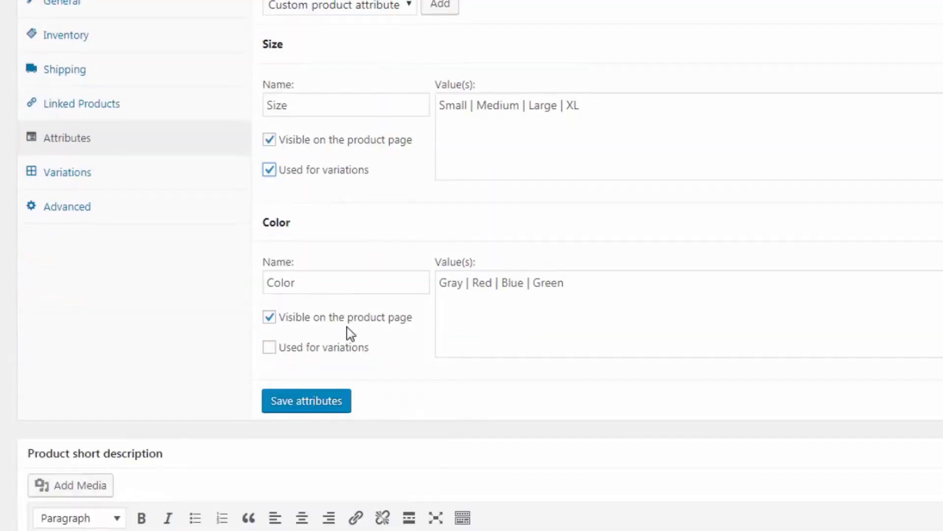
left_click(270, 348)
left_click(313, 405)
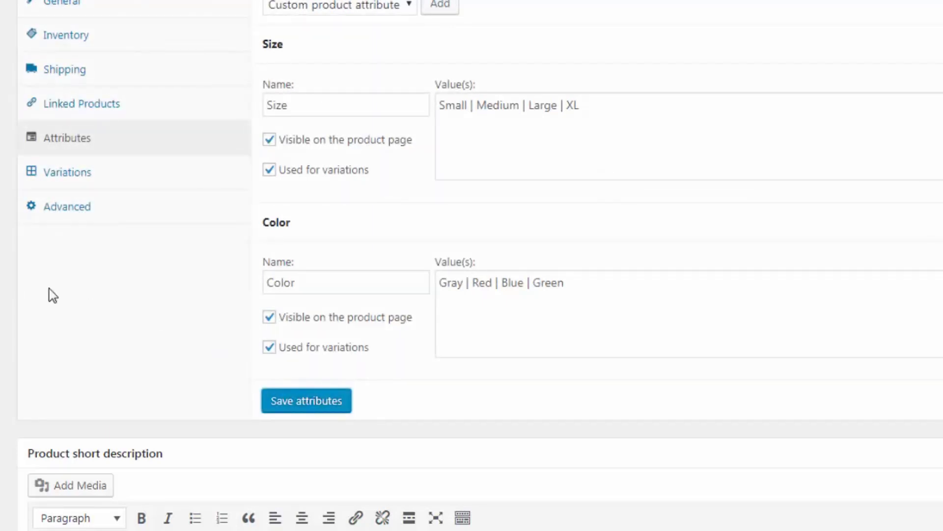
Step: Open the Variations tab in the Striped Shirt's Product data box
left_click(56, 178)
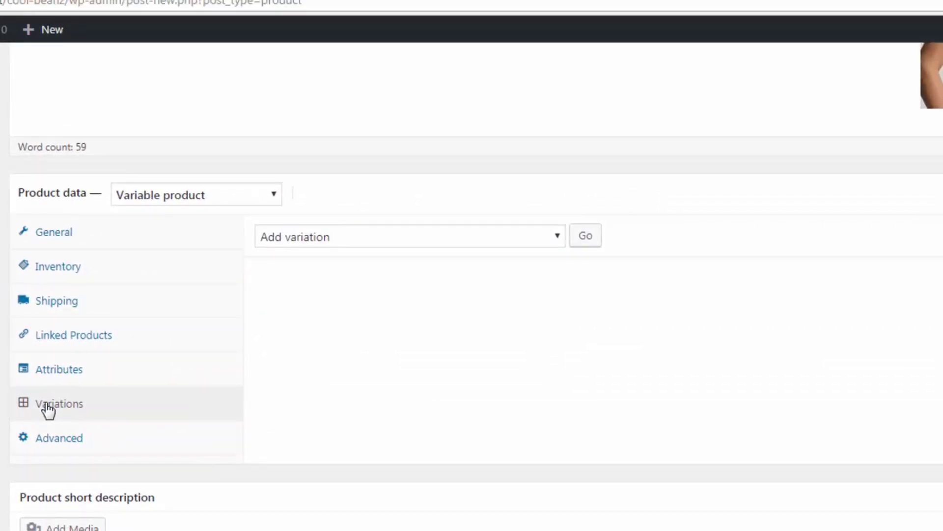
Step: Create all 16 Size–Color variations from the attributes and dismiss the confirmation notice
left_click(560, 241)
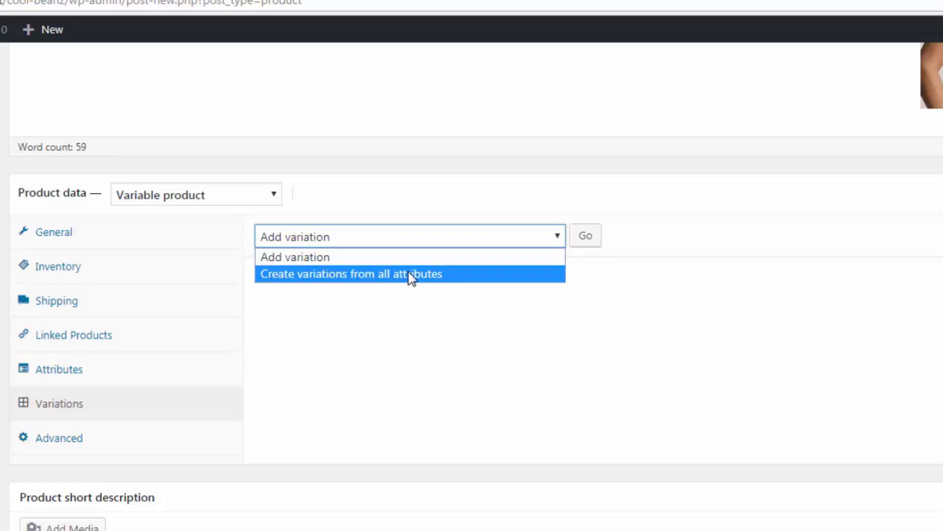
left_click(413, 274)
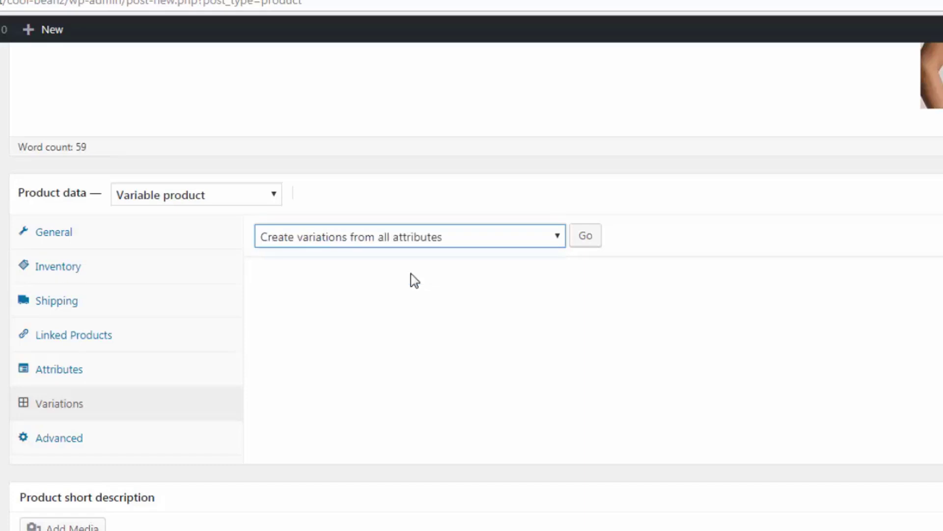
left_click(586, 239)
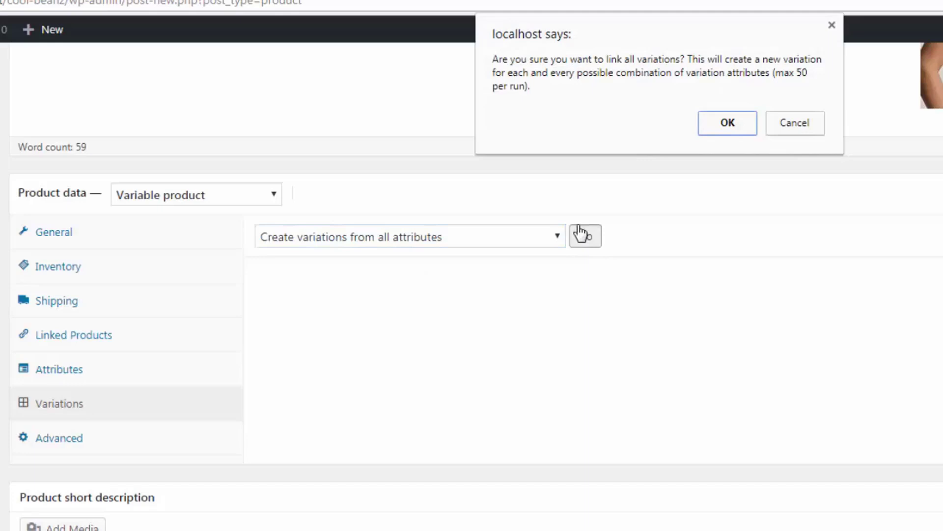
left_click(727, 124)
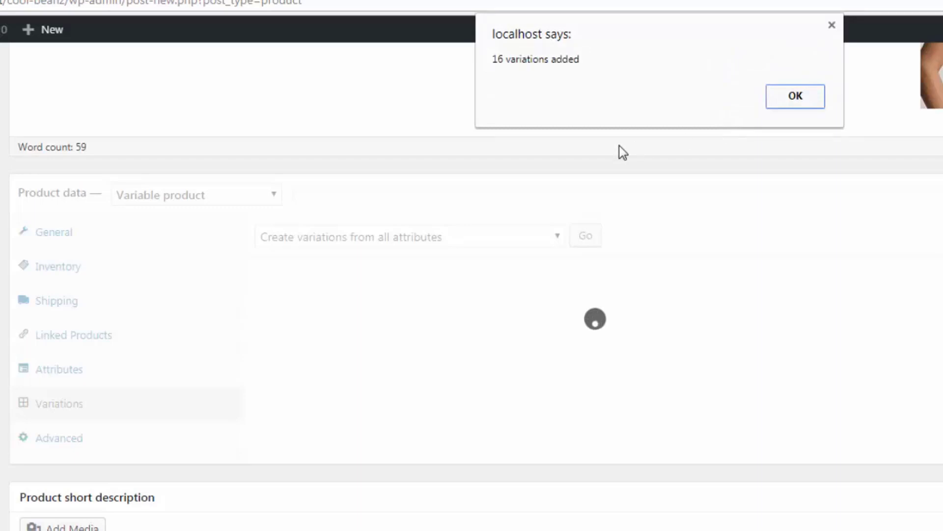
left_click(797, 97)
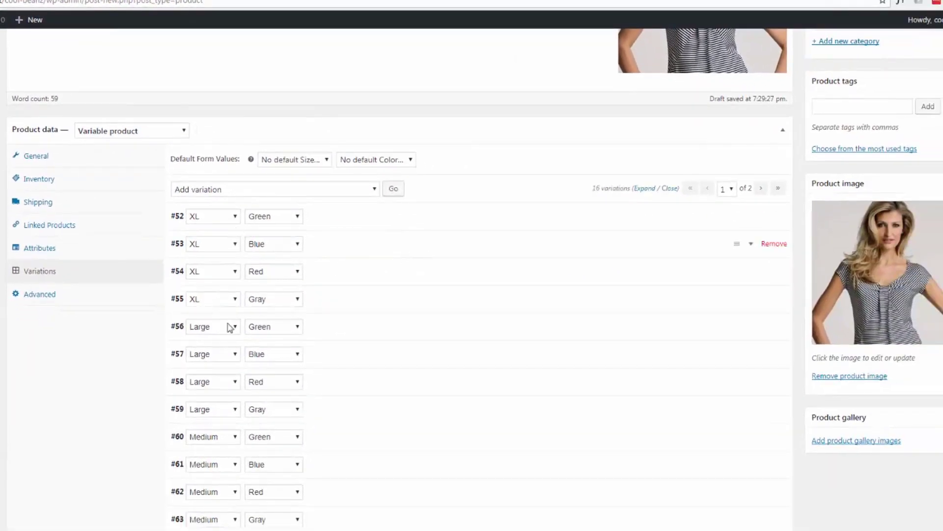
scroll(222, 325, "down", 3)
scroll(221, 322, "down", 2)
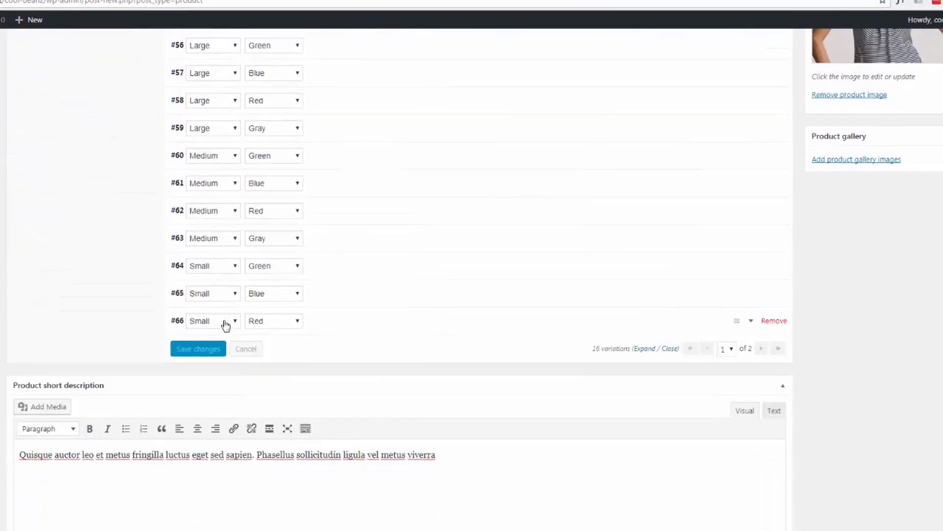
scroll(362, 312, "up", 1)
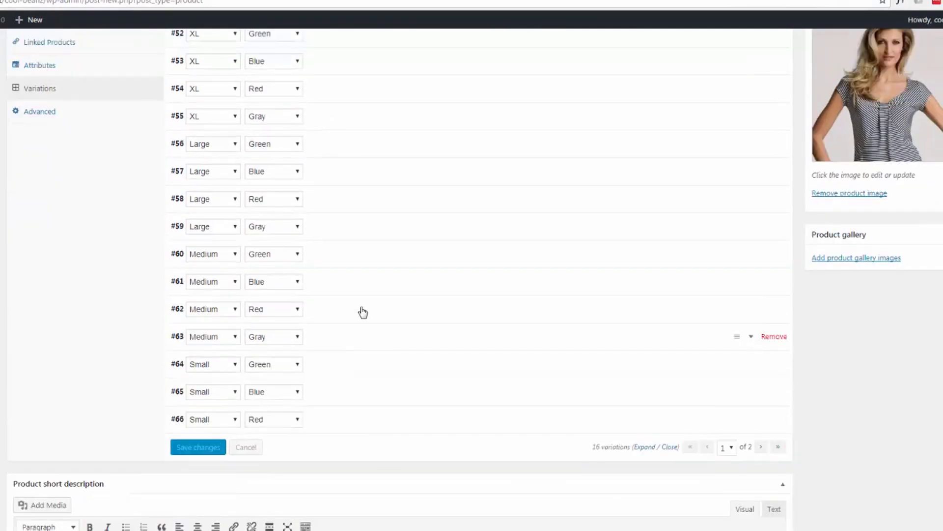
scroll(361, 311, "up", 6)
scroll(360, 312, "down", 1)
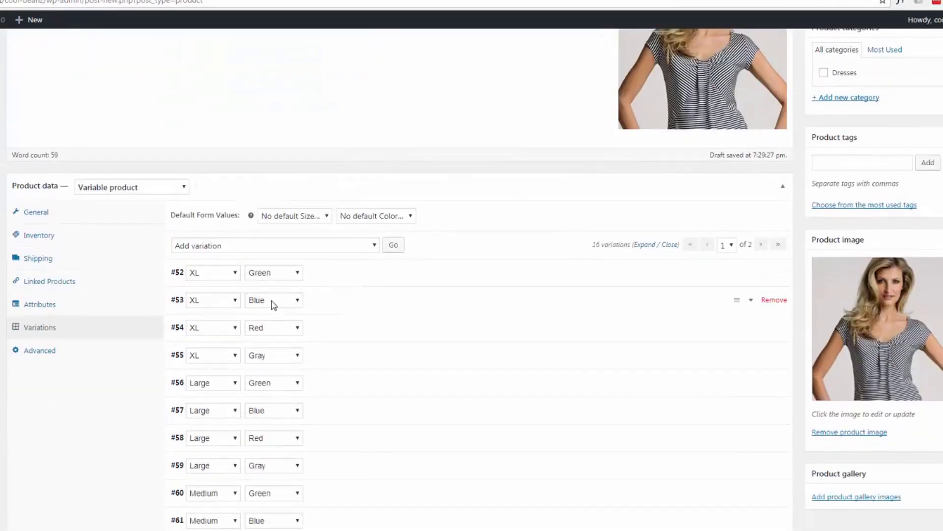
Step: Expand XL Green variation #52 and enter a regular price of 20.00
mouse_move(516, 273)
left_click(753, 275)
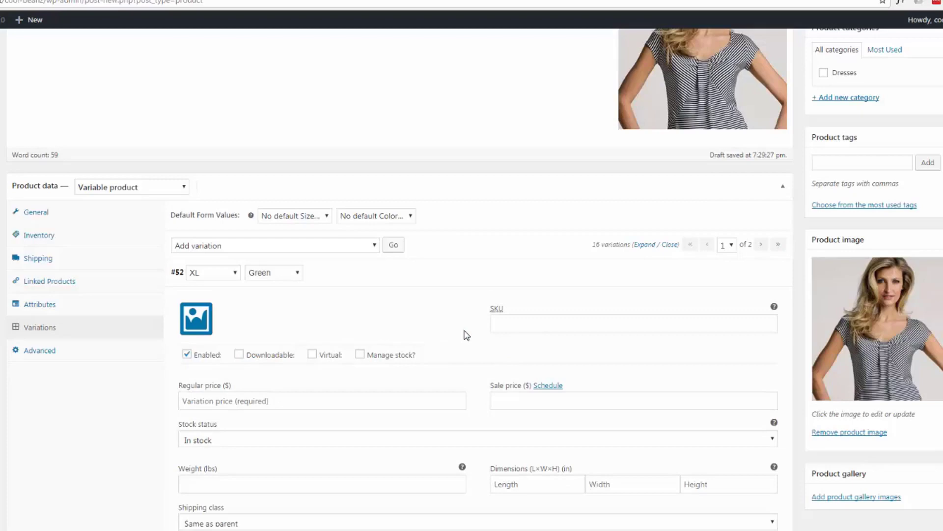
scroll(464, 333, "down", 2)
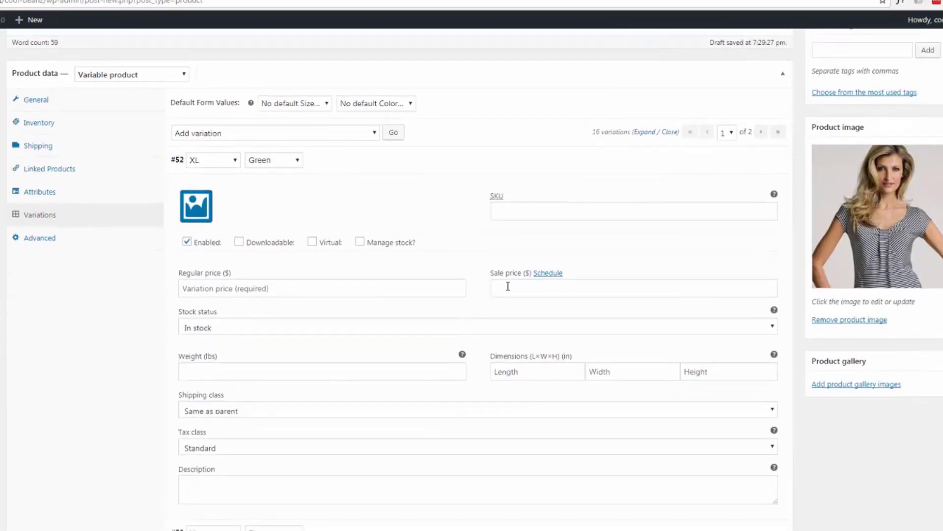
left_click(245, 288)
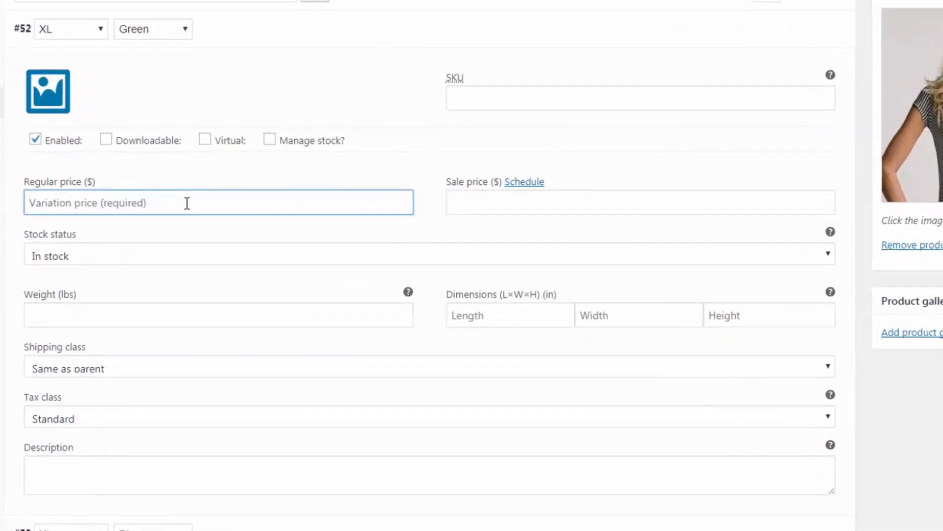
type("20")
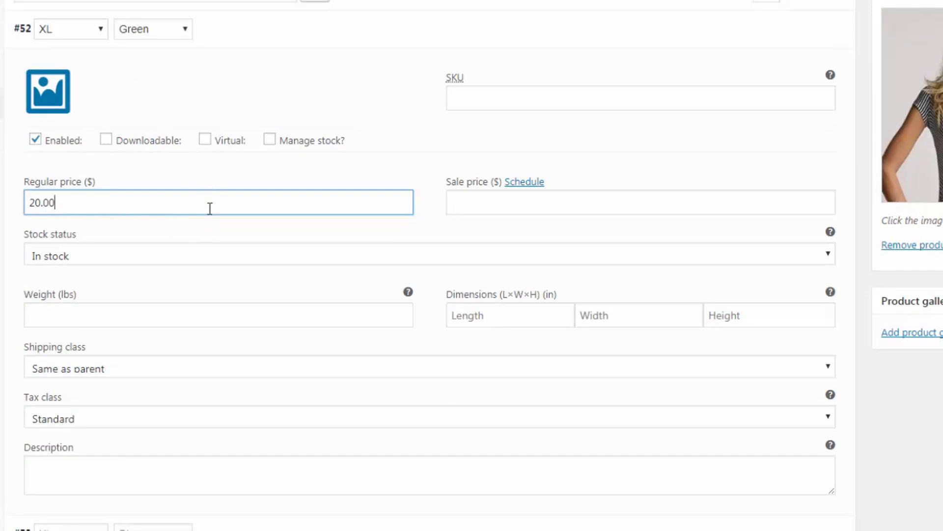
left_click(246, 289)
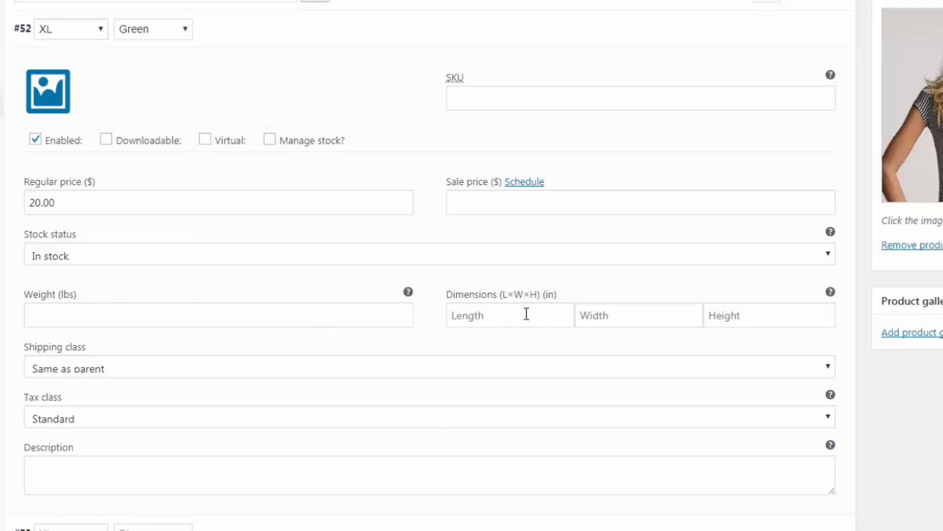
scroll(243, 314, "down", 1)
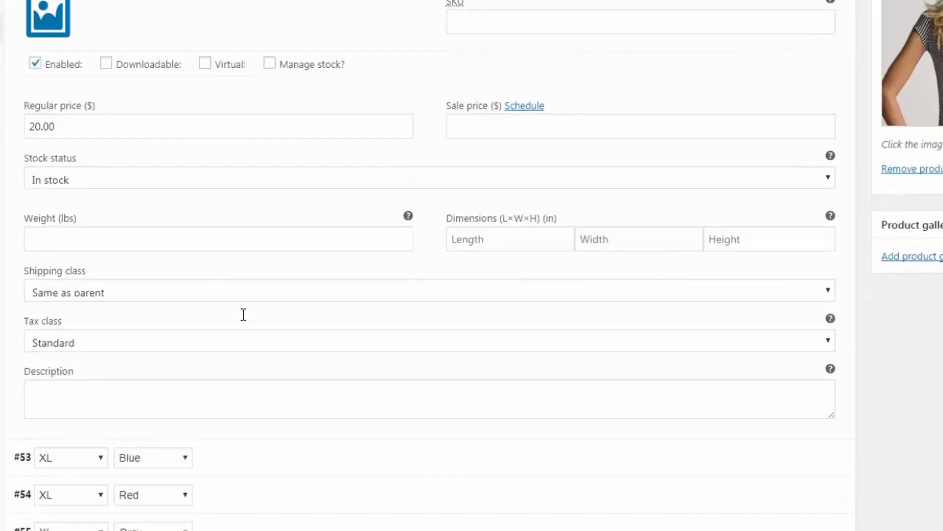
scroll(244, 315, "down", 1)
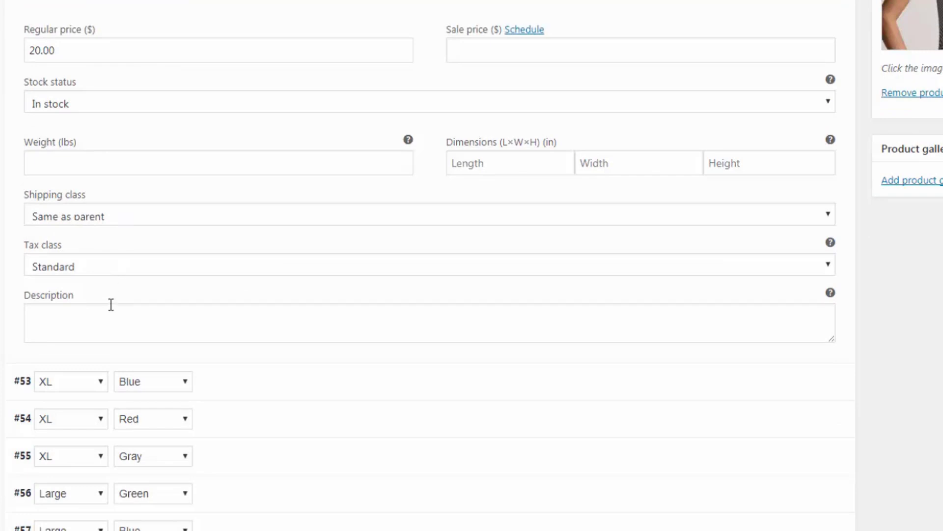
scroll(110, 310, "up", 4)
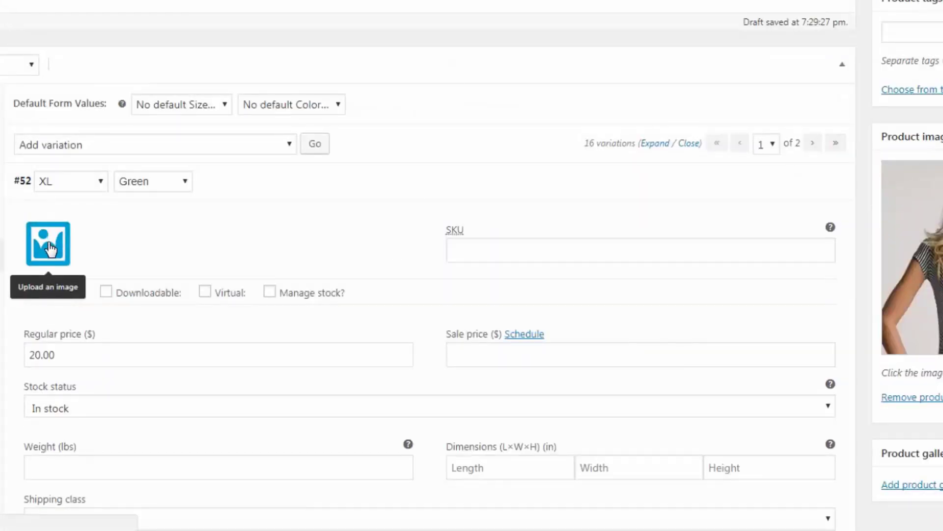
Step: Upload the green shirt photo to the media library as variation #52's image
left_click(48, 249)
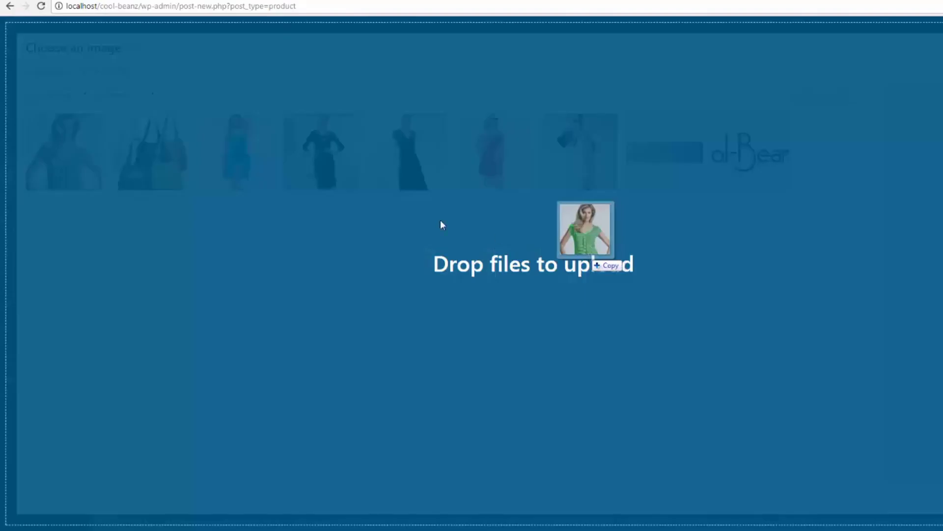
left_click_drag(440, 219, 123, 147)
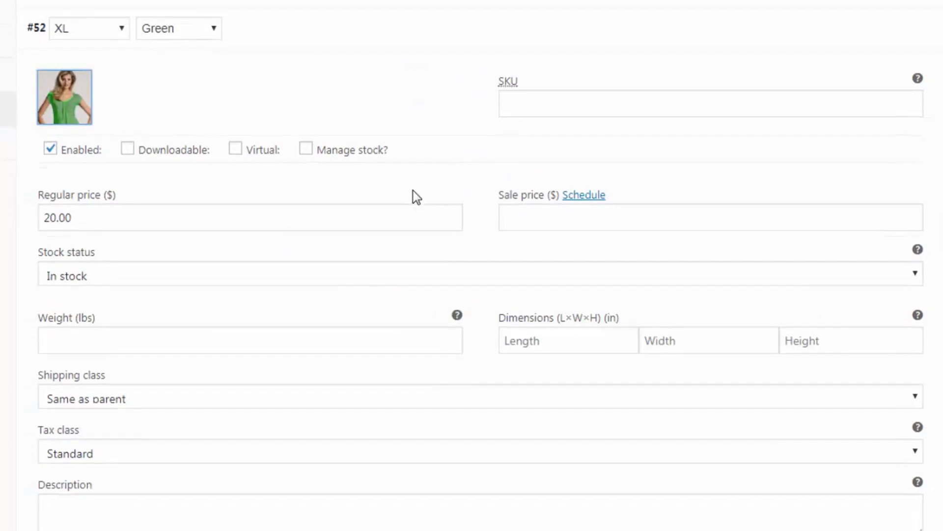
scroll(414, 191, "down", 8)
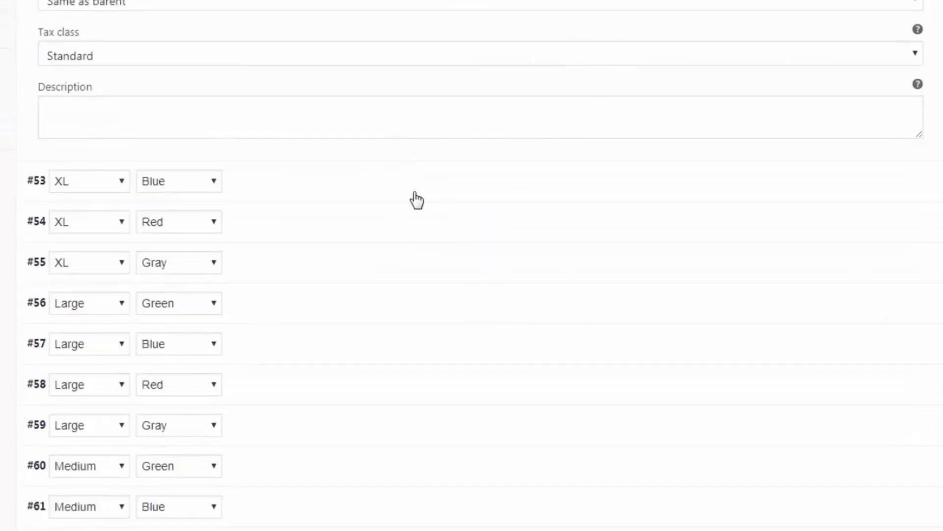
scroll(415, 192, "up", 3)
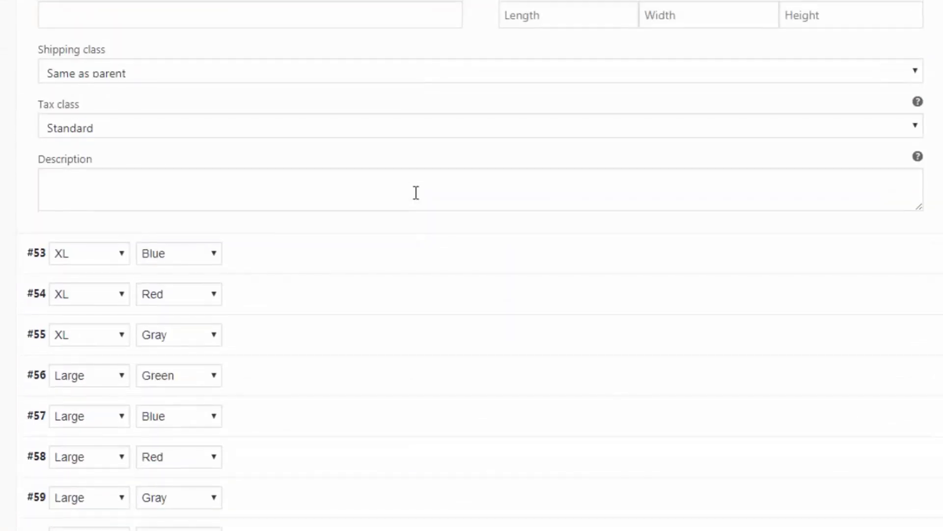
scroll(415, 193, "up", 1)
Step: Give XL Blue variation #53 the blue shirt photo and a regular price of 20
left_click(884, 339)
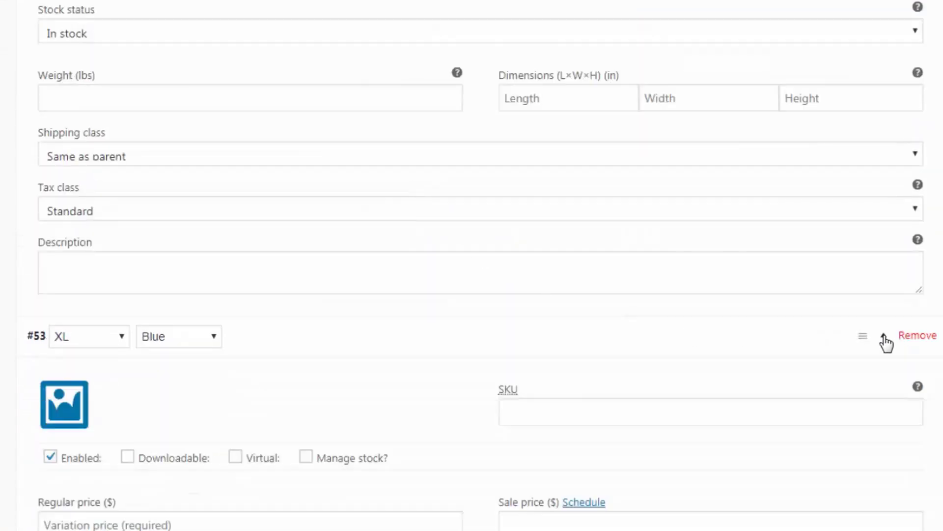
scroll(367, 367, "down", 1)
scroll(362, 359, "down", 1)
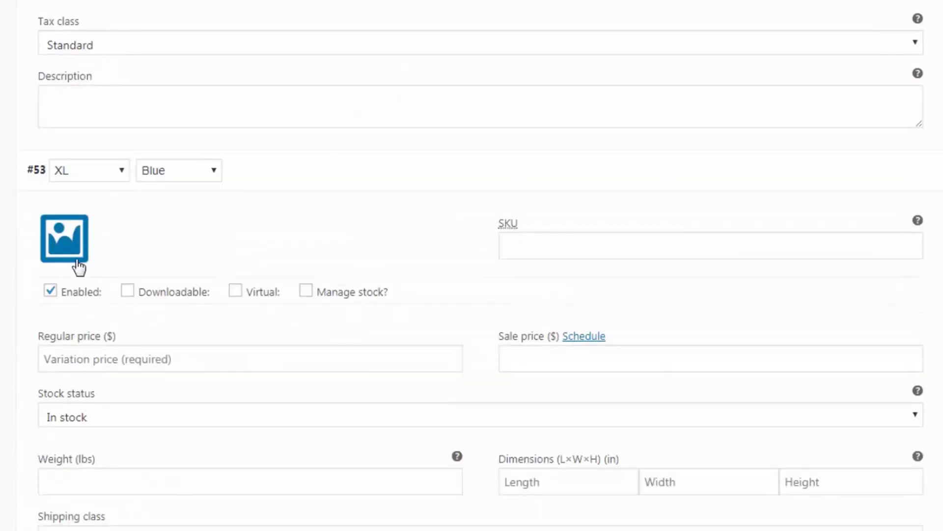
left_click(64, 252)
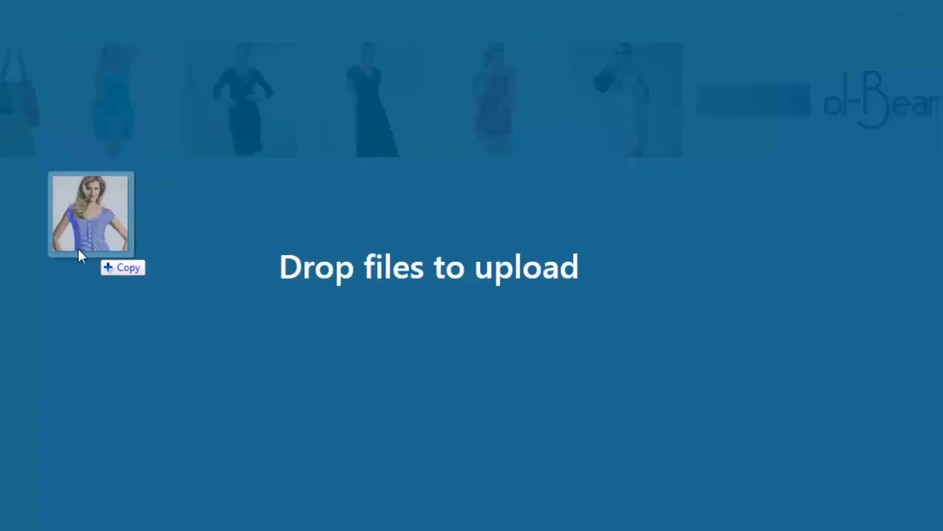
left_click_drag(77, 246, 77, 248)
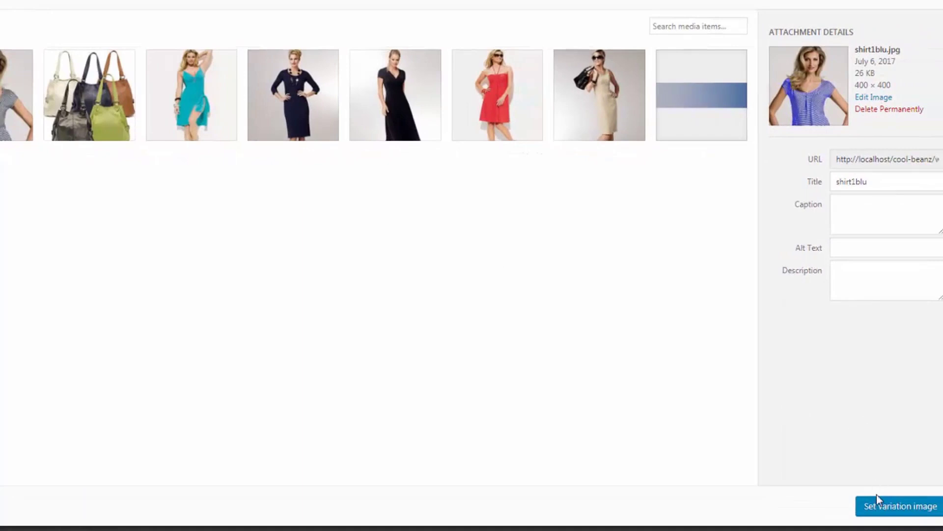
left_click(883, 509)
scroll(292, 296, "down", 2)
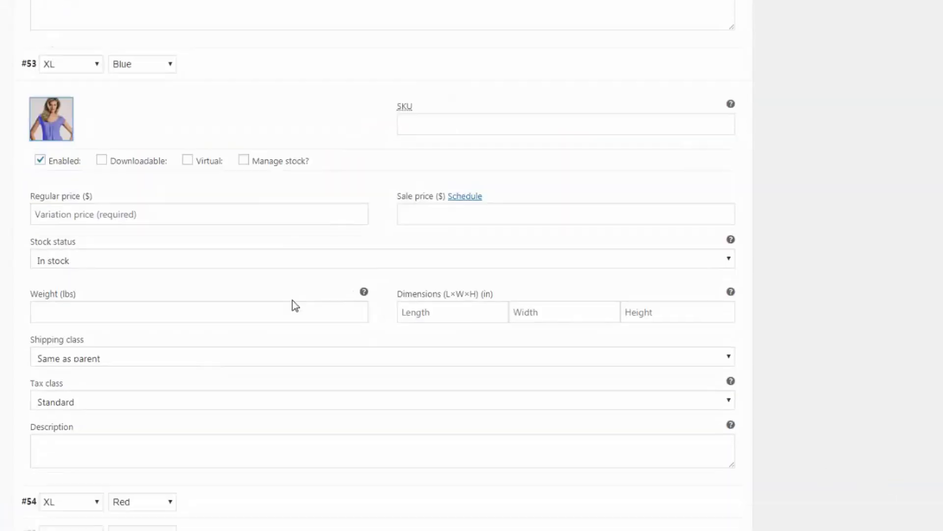
scroll(292, 305, "down", 2)
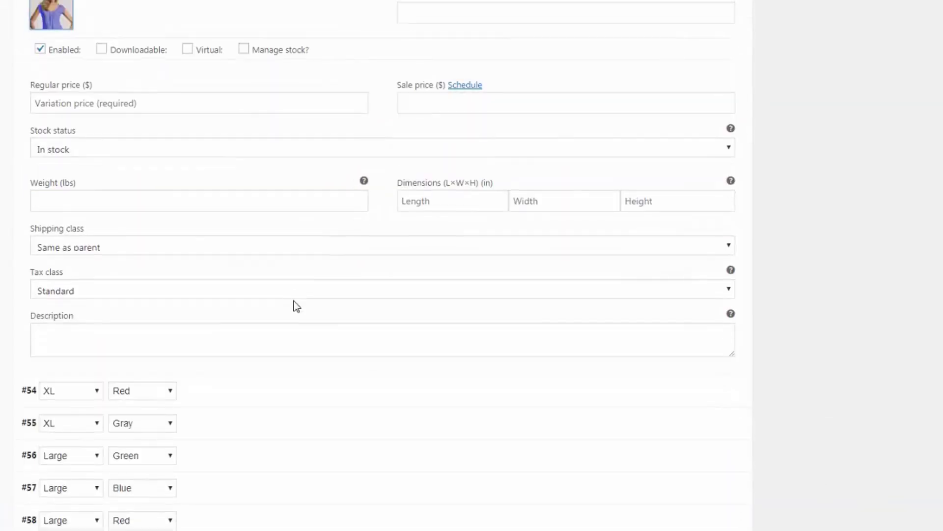
left_click(95, 104)
type("20")
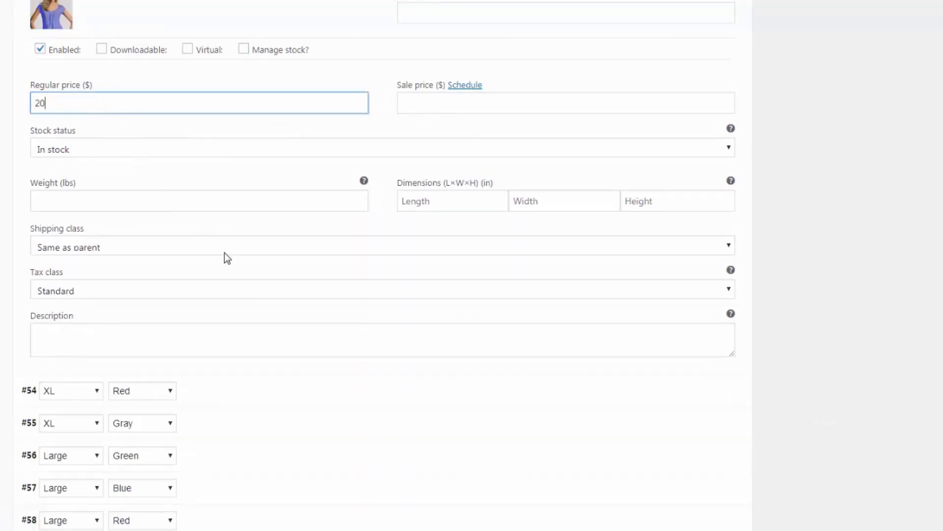
scroll(303, 300, "down", 1)
scroll(300, 305, "down", 2)
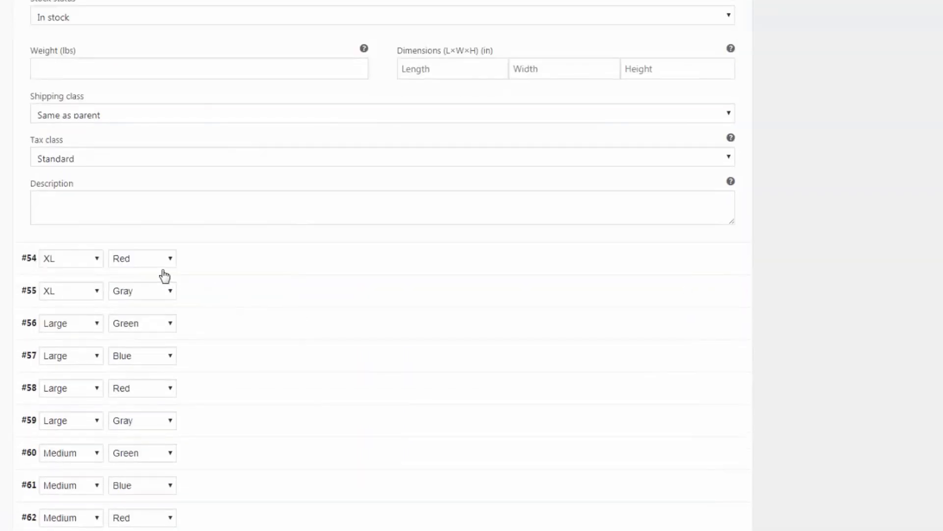
Step: Upload the red striped shirt photo and set it as variation #54's image
left_click(696, 260)
left_click(51, 313)
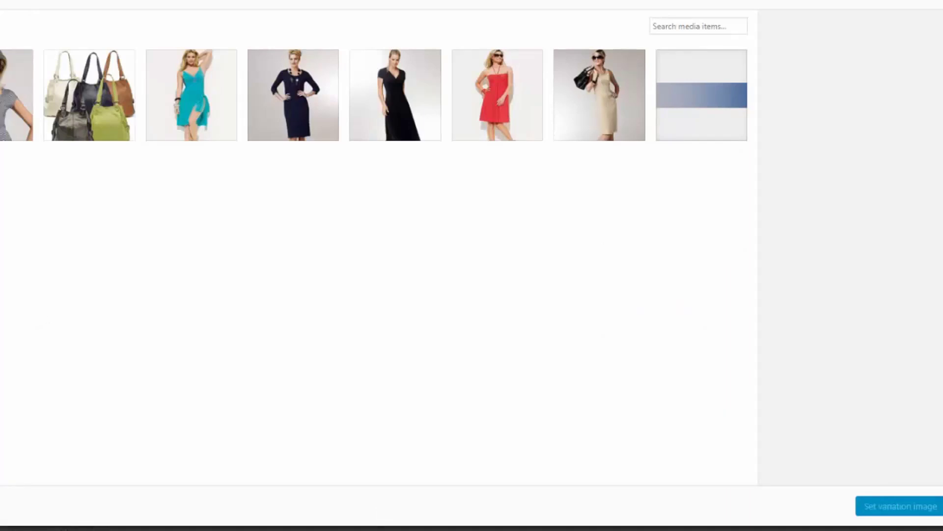
left_click_drag(17, 246, 280, 244)
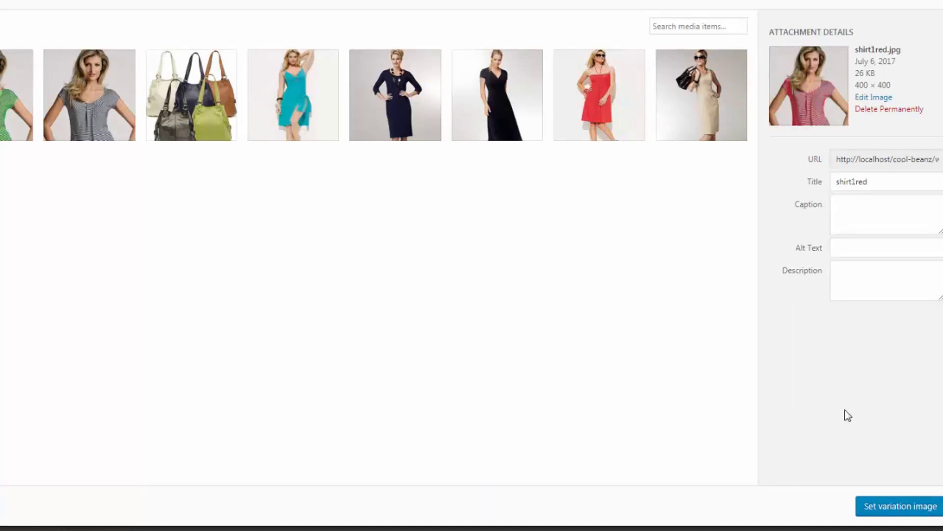
left_click(907, 508)
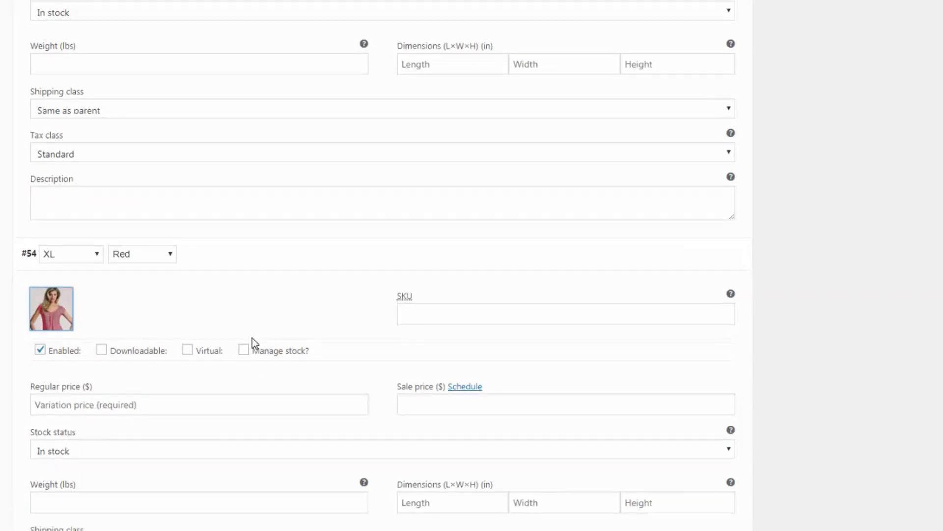
scroll(252, 338, "down", 2)
scroll(118, 229, "down", 2)
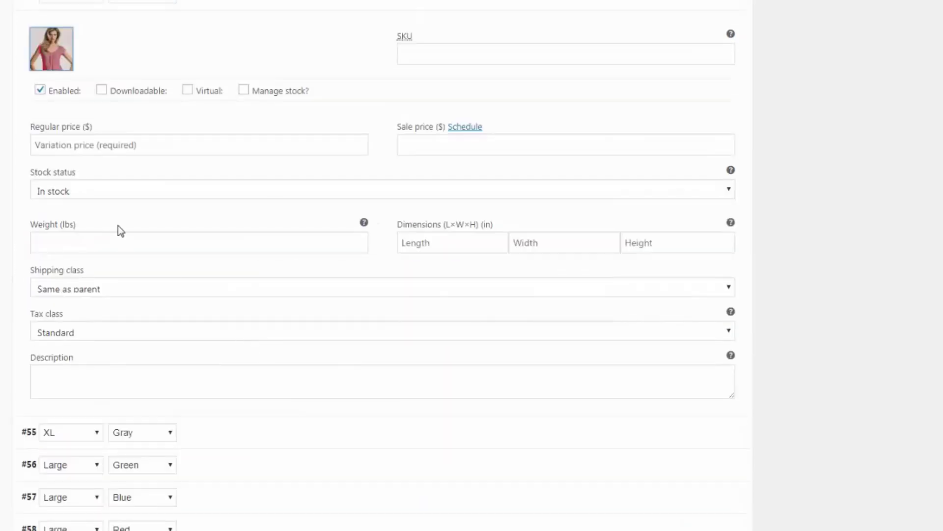
Step: Enter a regular price of 20 for variation #54, removing the autocompleted extra zero
left_click(45, 147)
type("20")
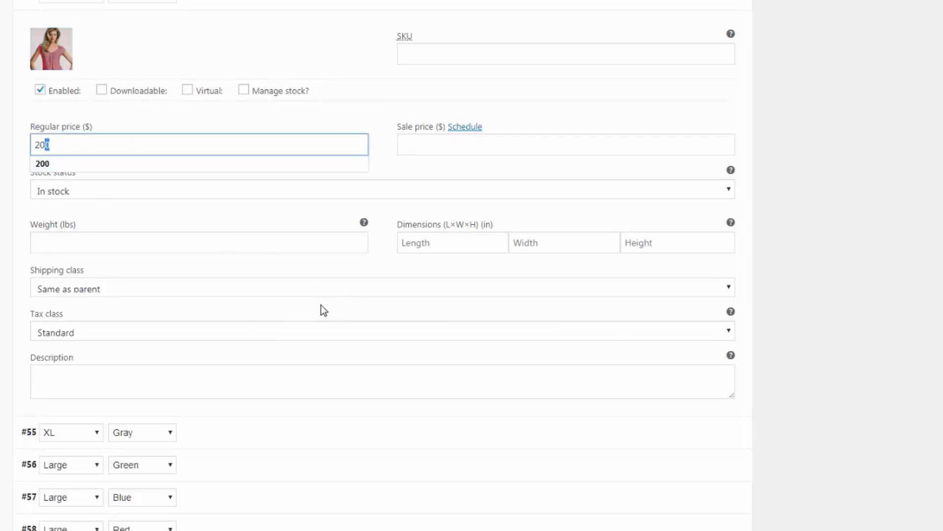
key("BackSpace")
left_click(807, 267)
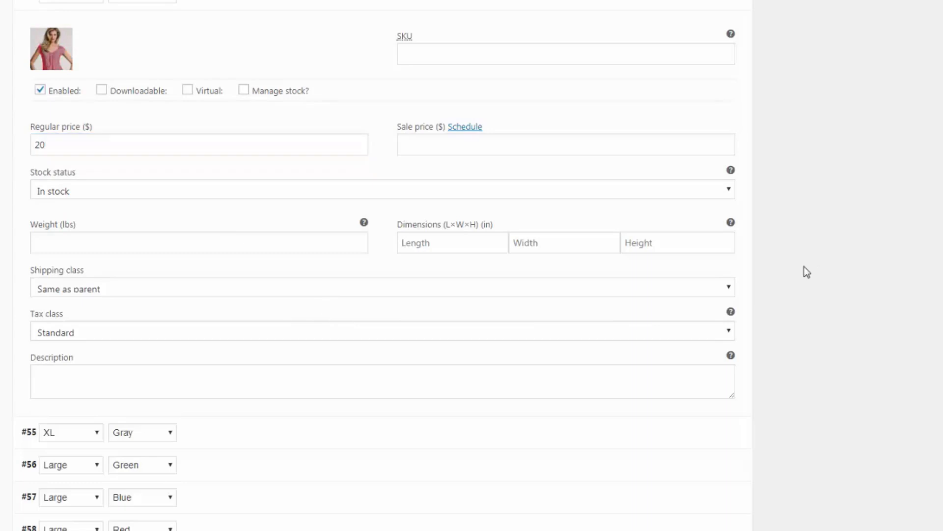
scroll(482, 310, "down", 3)
scroll(481, 314, "down", 1)
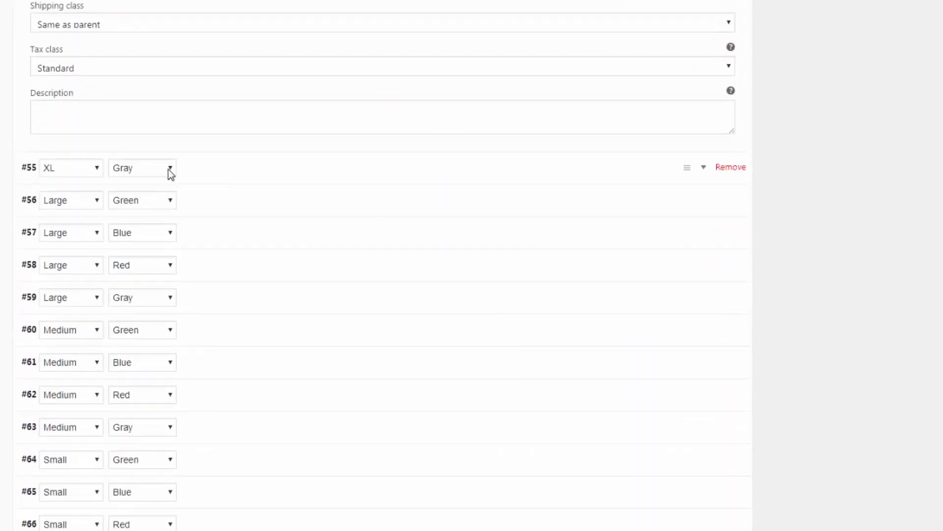
Step: Give XL Gray variation #55 the gray striped shirt photo and a regular price of 20
left_click(706, 171)
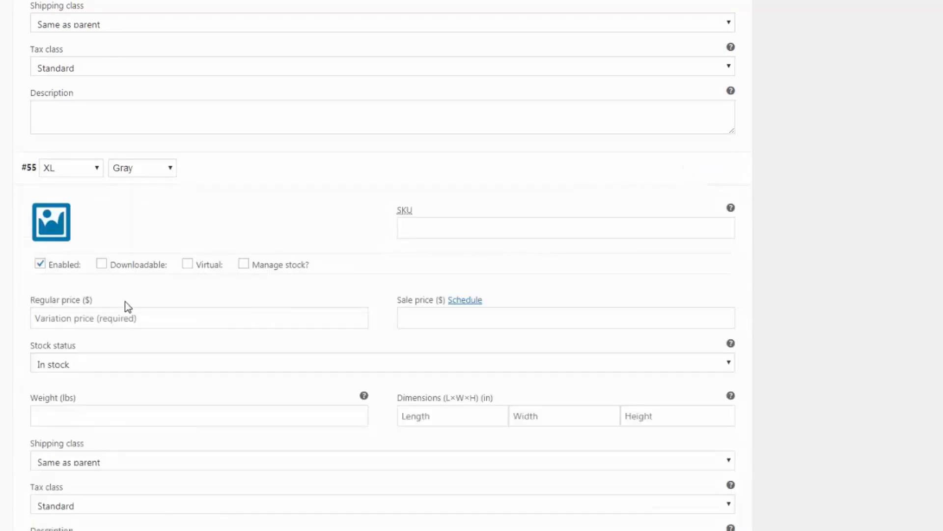
scroll(133, 302, "down", 2)
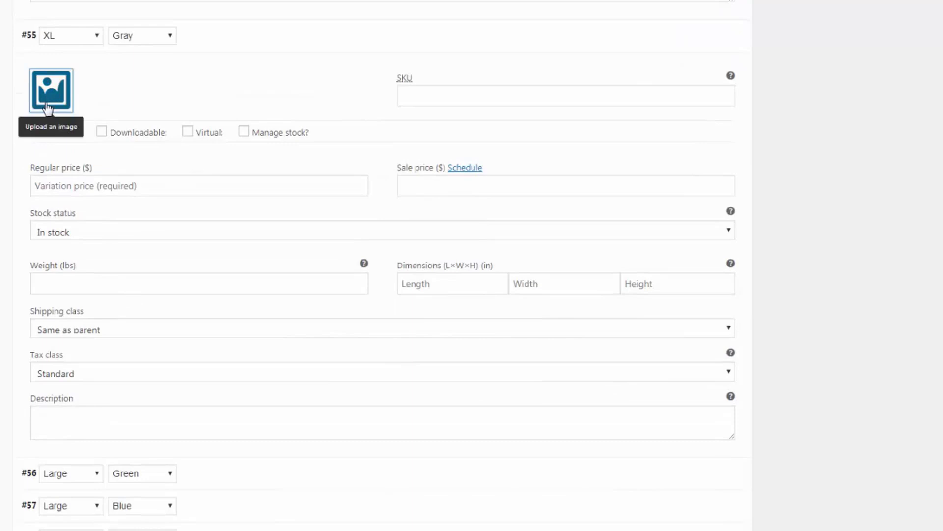
left_click(51, 96)
left_click(118, 112)
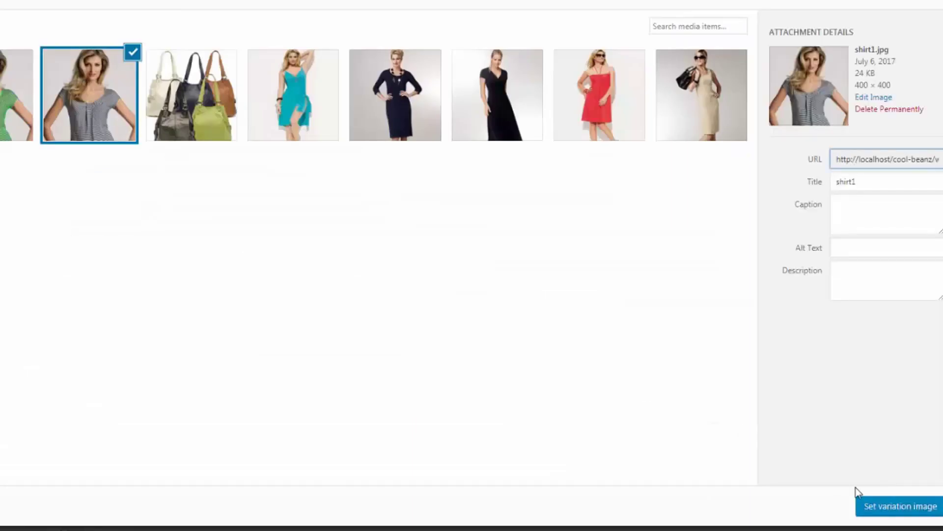
left_click(895, 509)
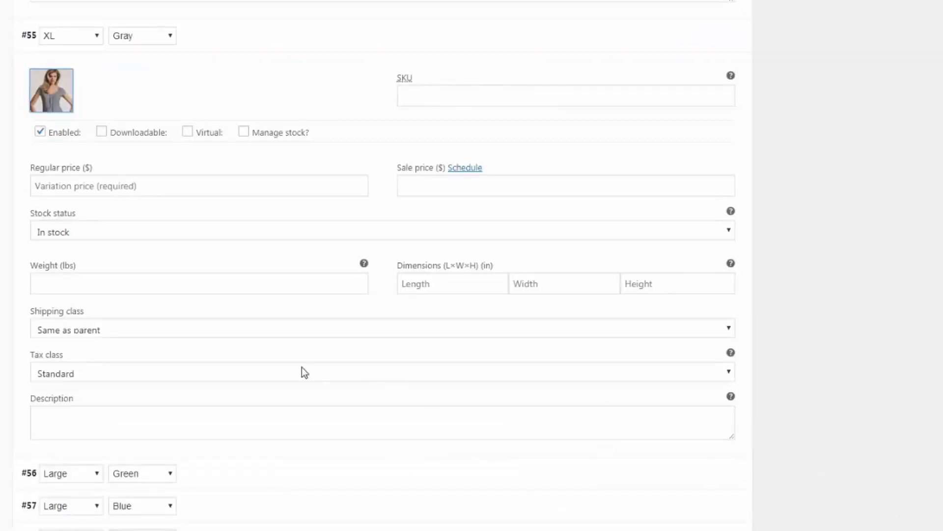
left_click(77, 187)
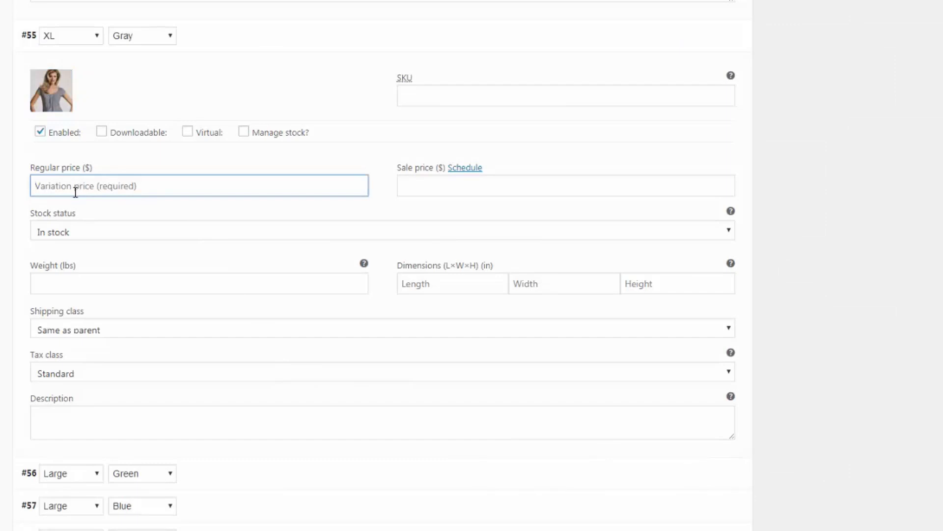
type("20")
scroll(72, 213, "up", 5)
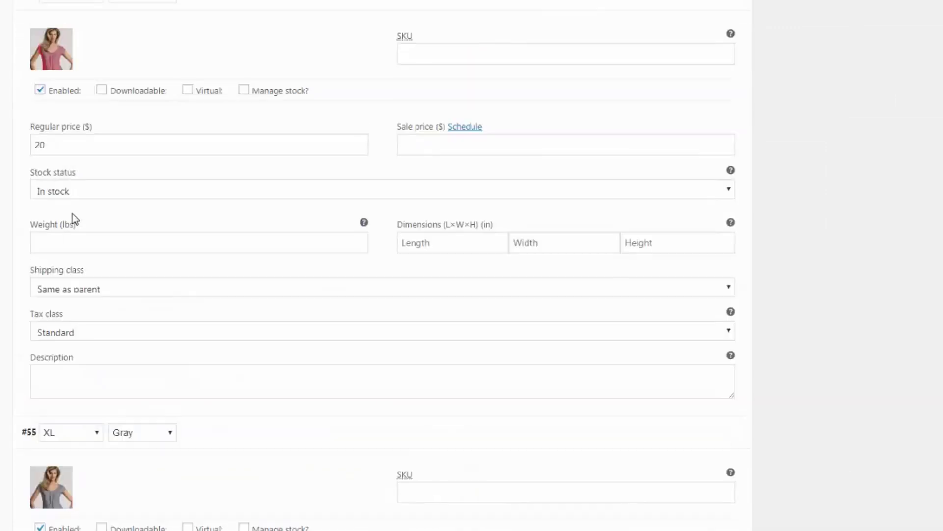
scroll(73, 213, "up", 1)
scroll(73, 213, "up", 1)
scroll(72, 214, "up", 2)
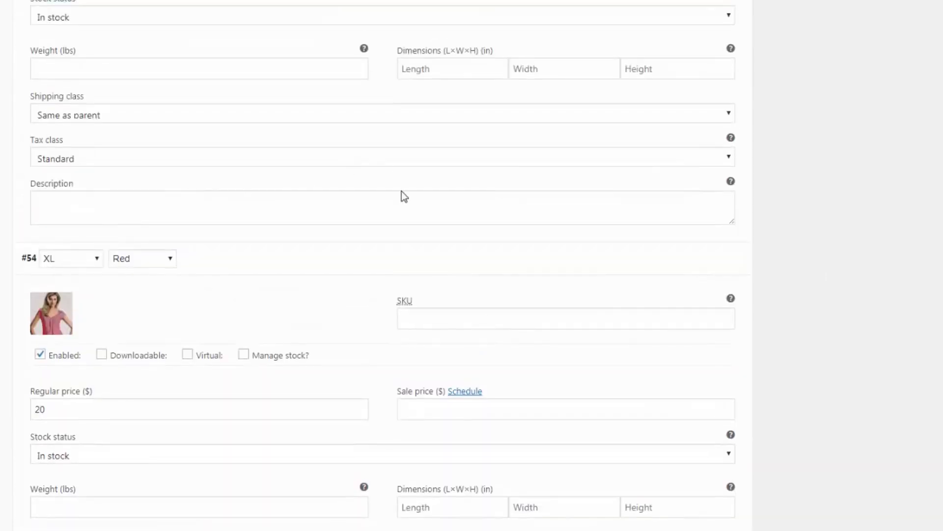
scroll(709, 360, "down", 4)
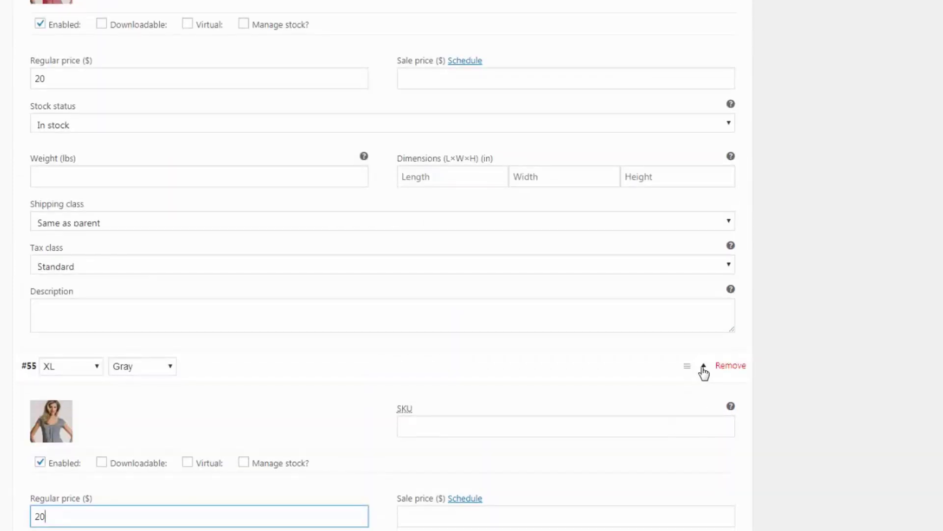
Step: Collapse the detail forms of XL variations #55, #54, #53 and #52
left_click(704, 366)
scroll(674, 337, "up", 4)
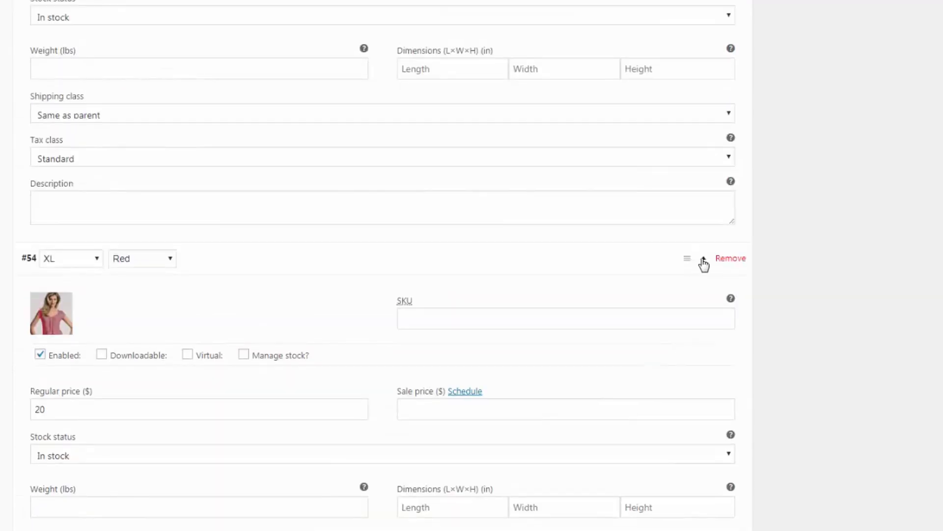
left_click(703, 262)
scroll(702, 261, "up", 2)
scroll(697, 255, "up", 1)
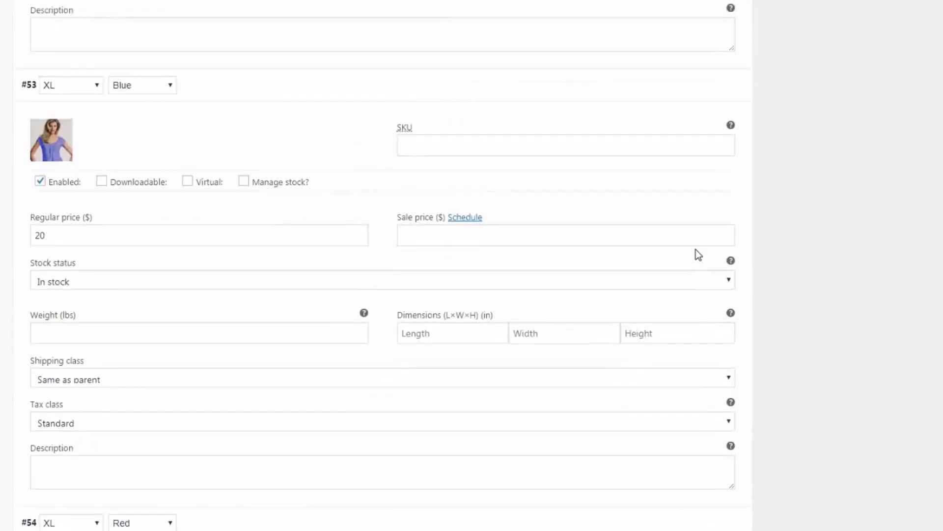
scroll(694, 252, "up", 2)
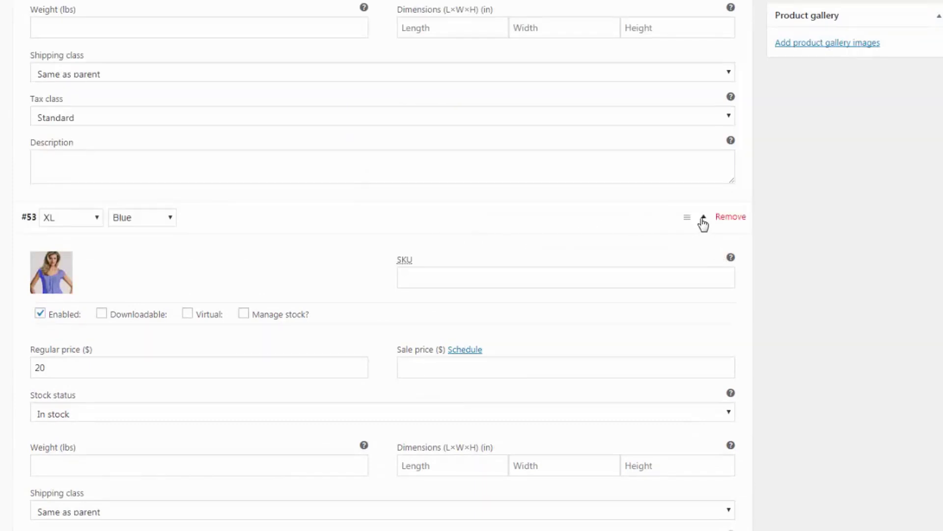
left_click(704, 222)
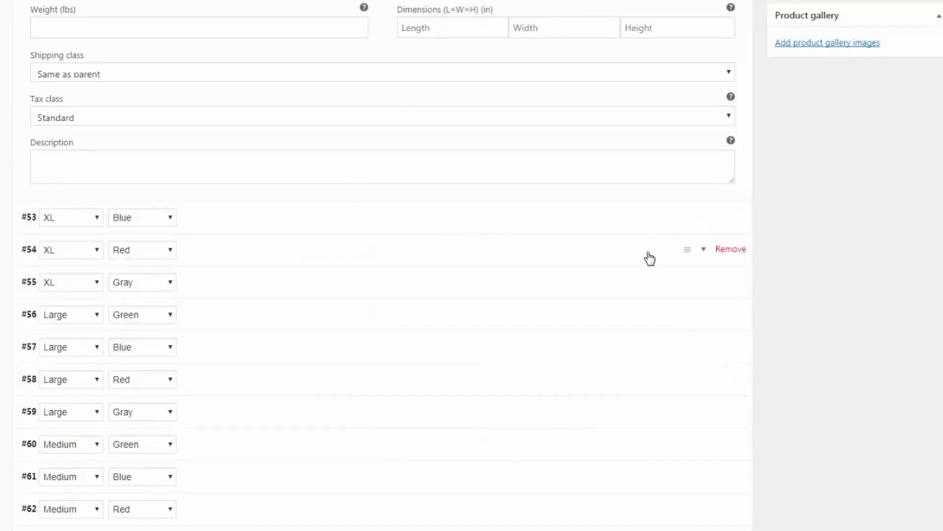
scroll(646, 258, "up", 2)
scroll(646, 258, "up", 3)
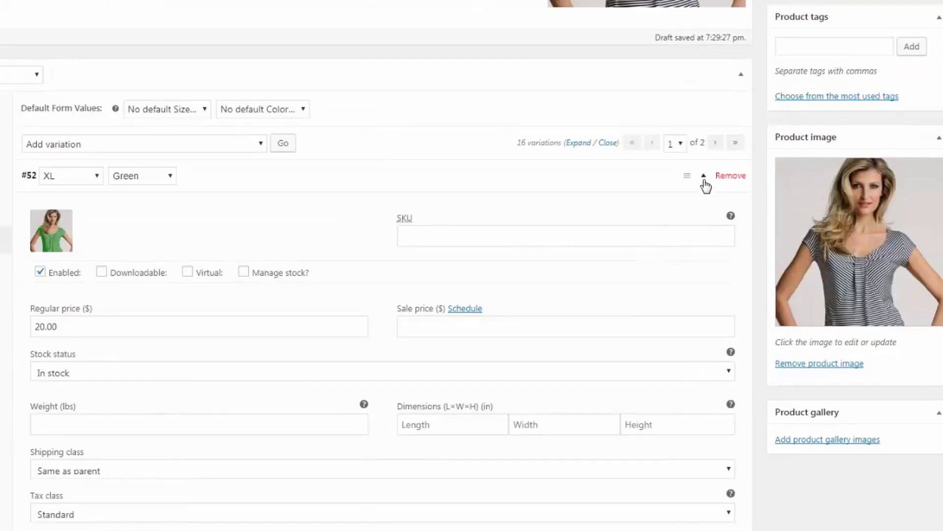
left_click(704, 178)
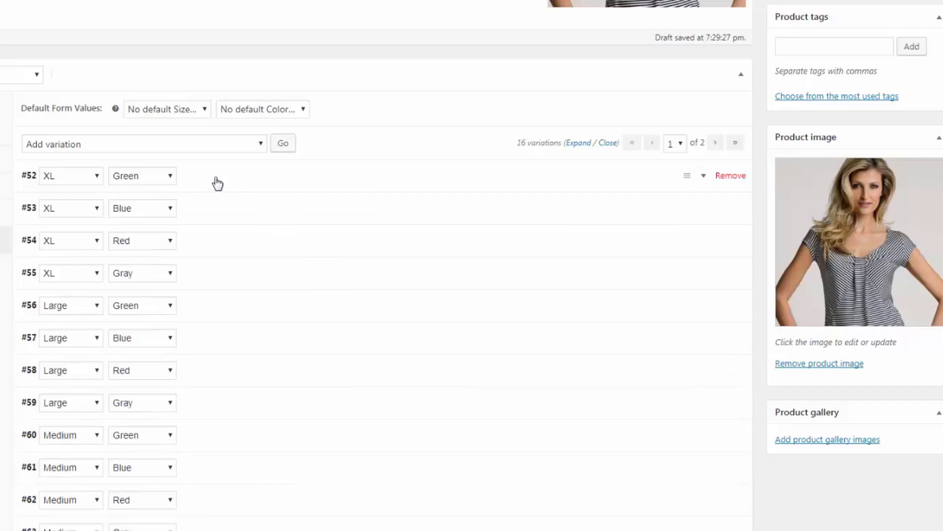
scroll(218, 182, "down", 5)
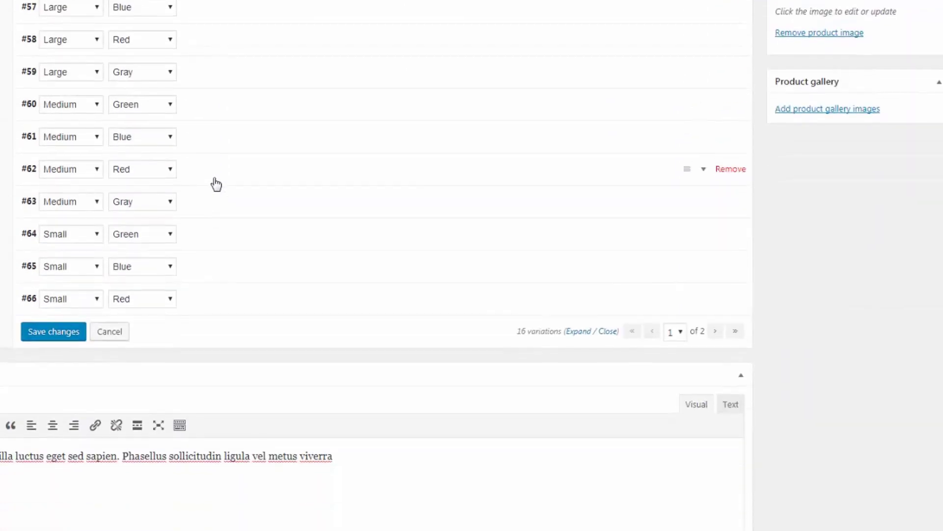
scroll(215, 193, "up", 2)
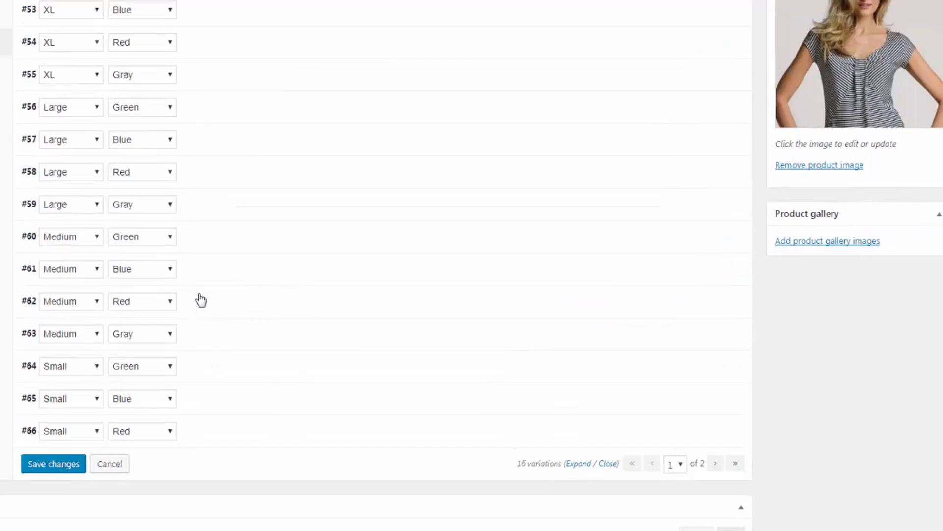
scroll(226, 307, "up", 2)
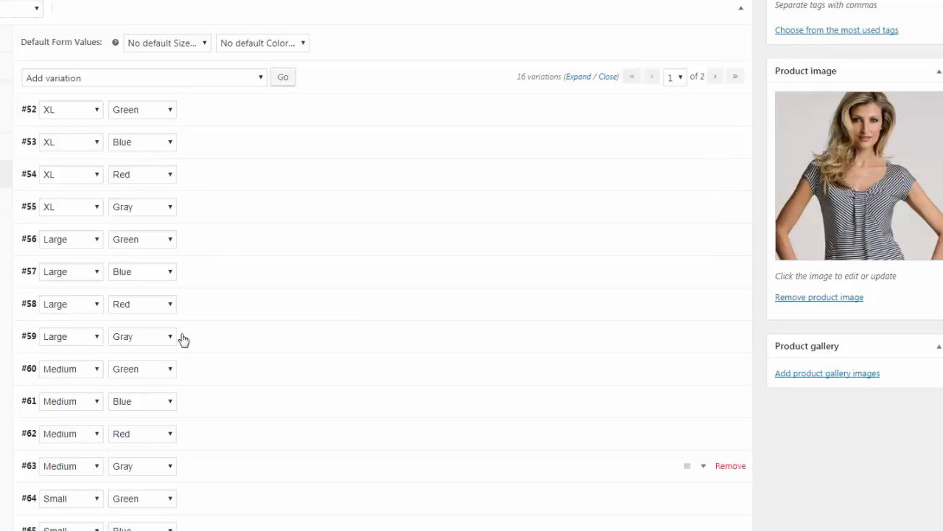
scroll(210, 366, "down", 1)
scroll(210, 366, "down", 3)
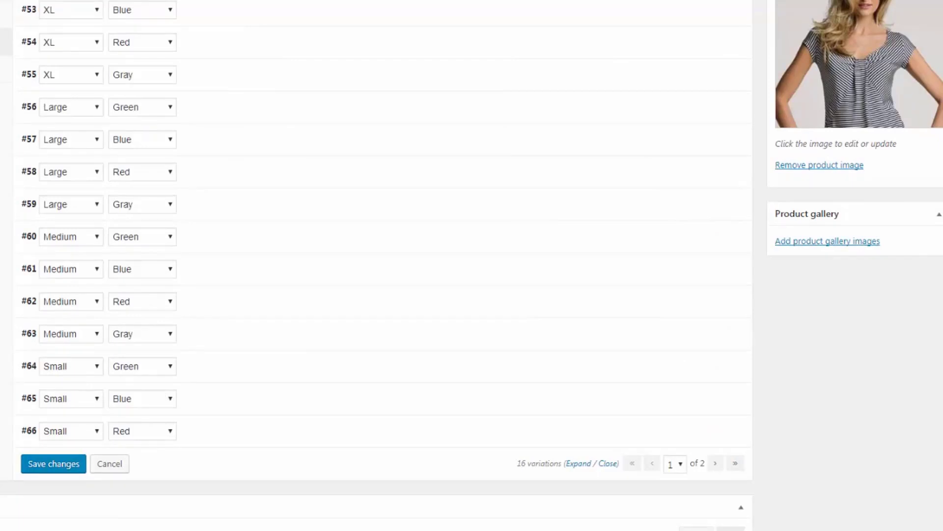
scroll(472, 266, "up", 4)
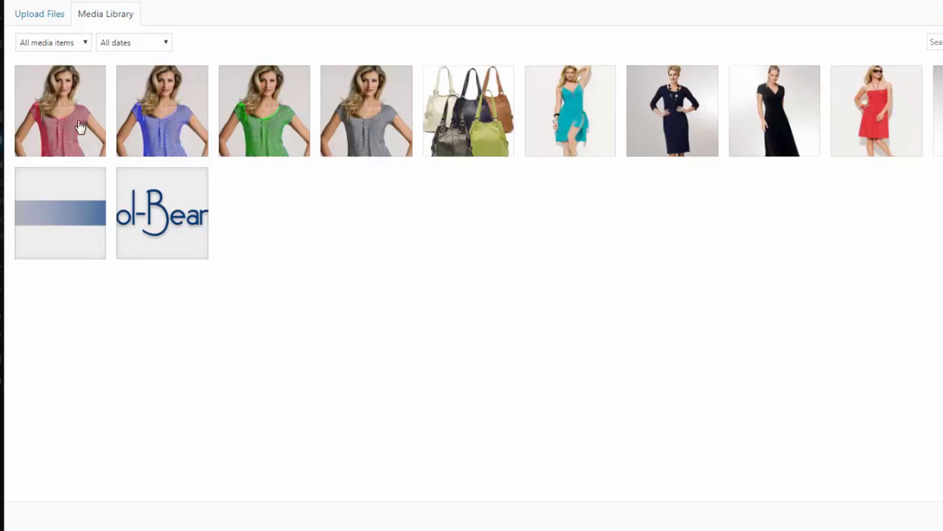
Step: Select the red, blue and green striped shirt photos and add them to the product gallery
left_click(78, 123)
left_click(166, 123)
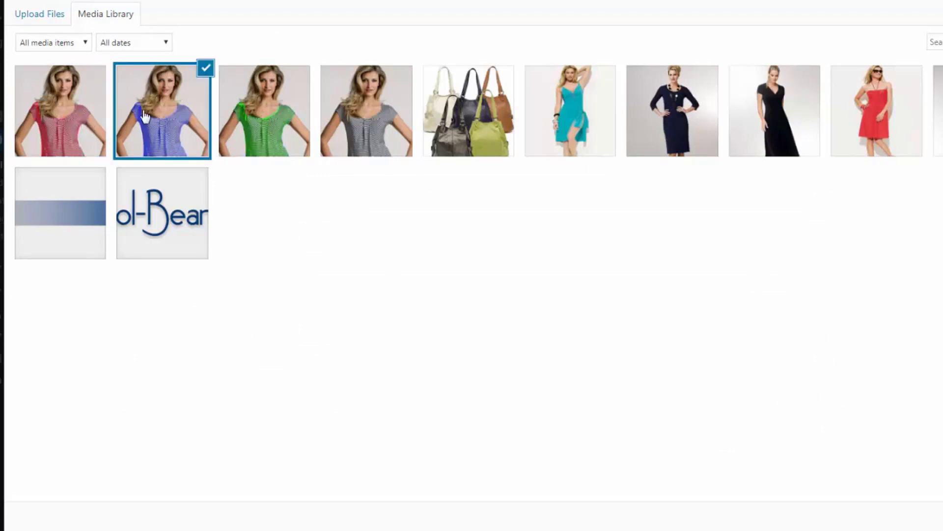
left_click(63, 122)
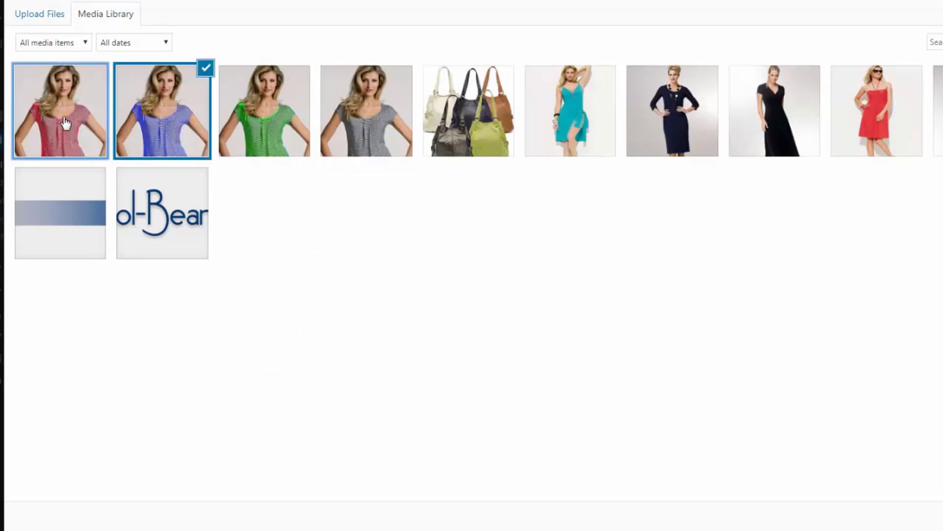
left_click(273, 122)
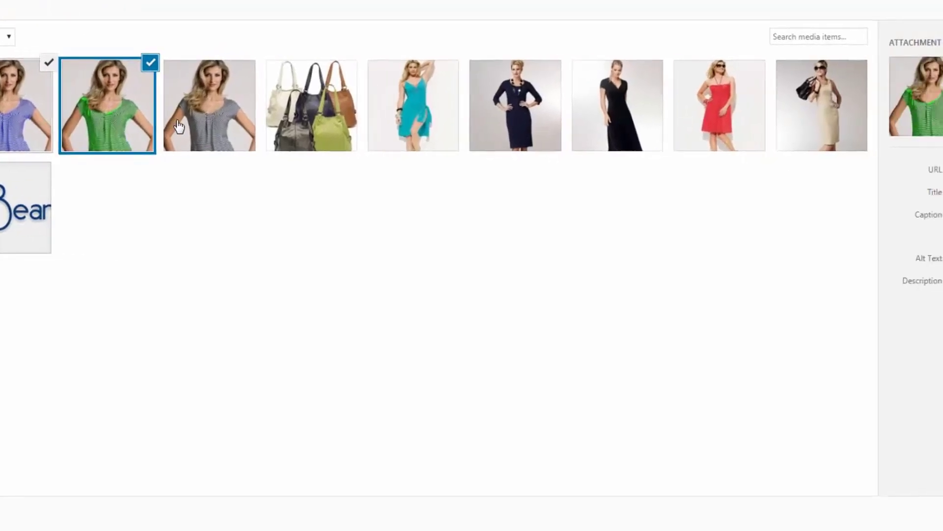
left_click(909, 514)
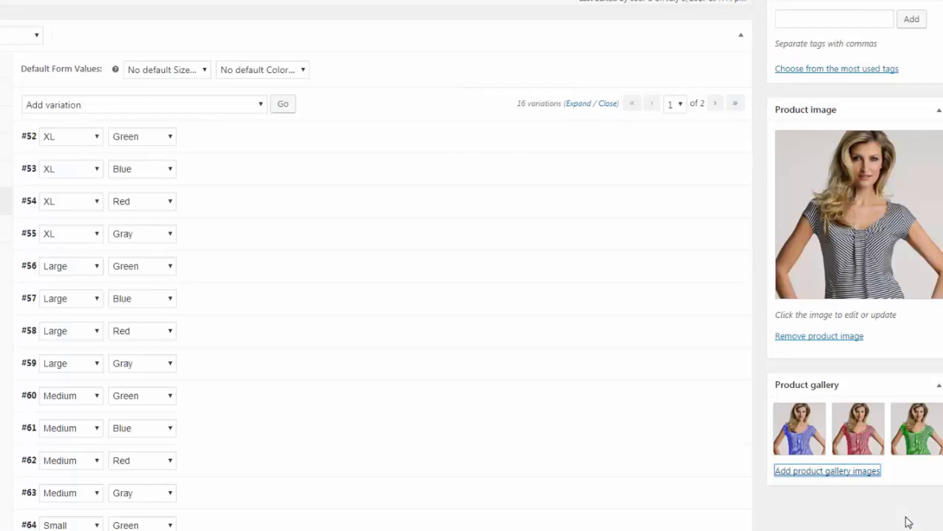
scroll(626, 483, "up", 4)
scroll(624, 482, "up", 1)
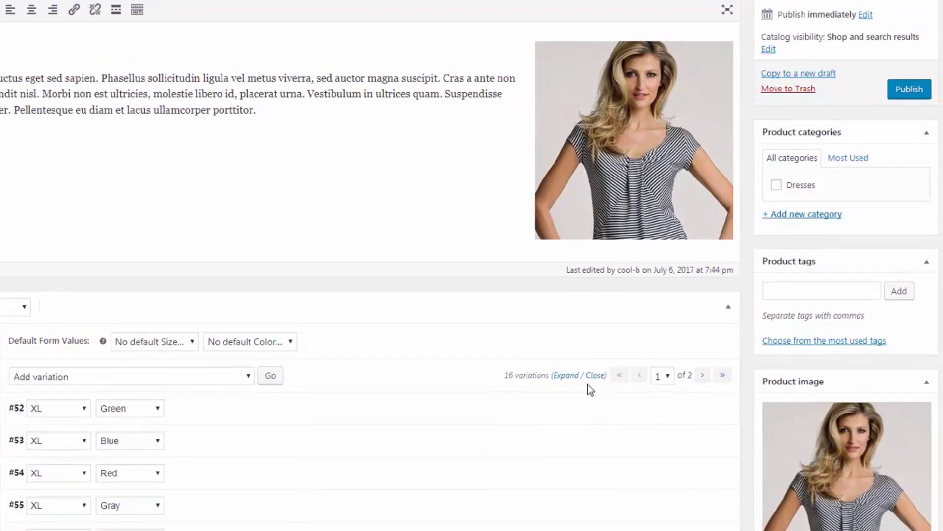
scroll(468, 394, "up", 3)
scroll(463, 379, "up", 1)
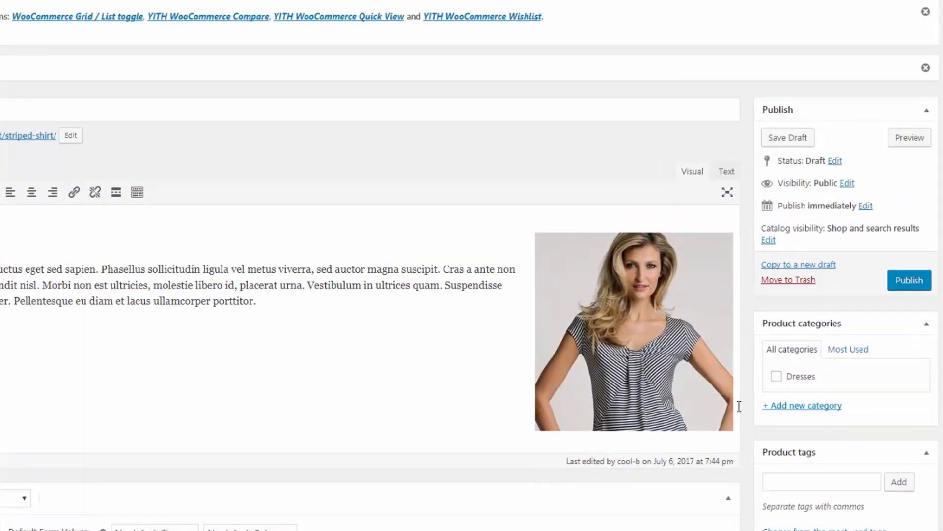
Step: Open the new category form in Product categories to add 'Shirts'
left_click(796, 408)
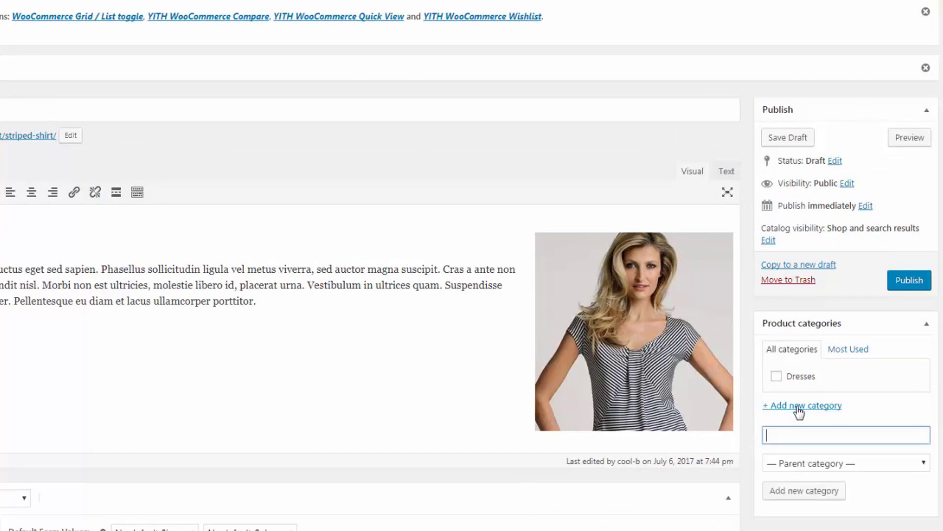
type("S")
type("hirts")
scroll(850, 378, "down", 1)
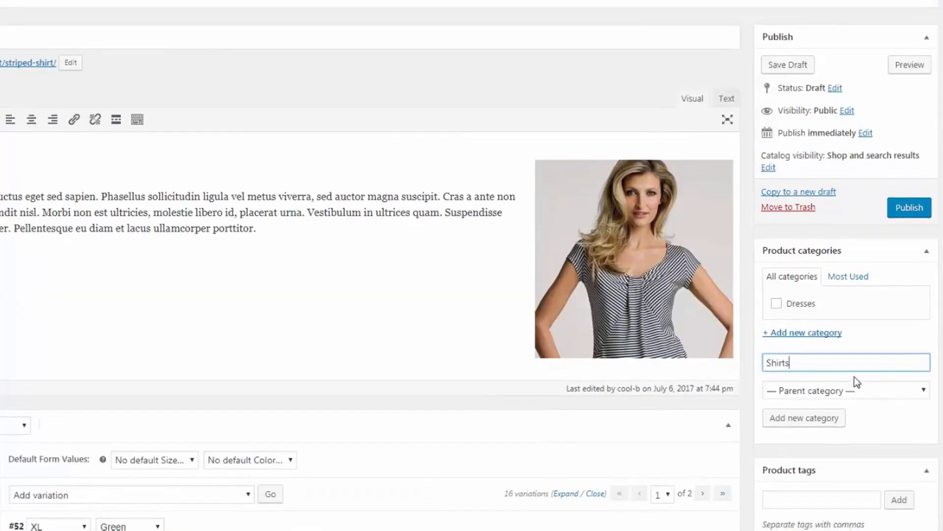
scroll(854, 377, "down", 1)
scroll(854, 377, "down", 2)
scroll(855, 378, "down", 2)
scroll(859, 380, "down", 1)
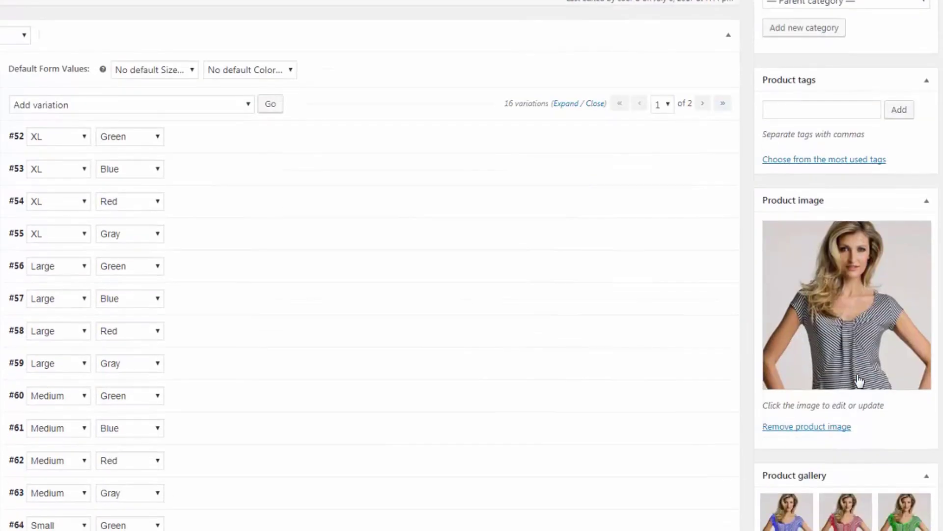
scroll(858, 379, "up", 2)
scroll(857, 374, "up", 3)
scroll(852, 369, "up", 2)
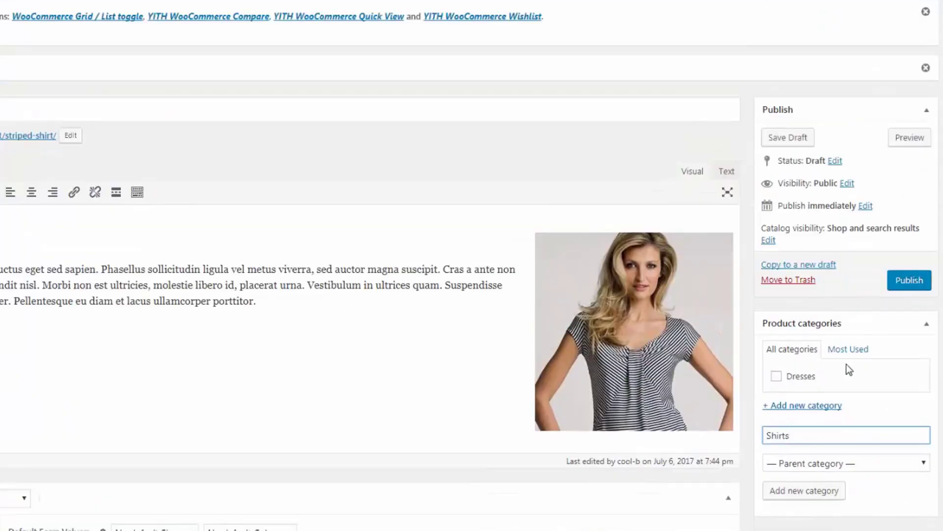
Step: Publish the Striped Shirt and preview its storefront page, showing XL–Red at $20.00
left_click(906, 284)
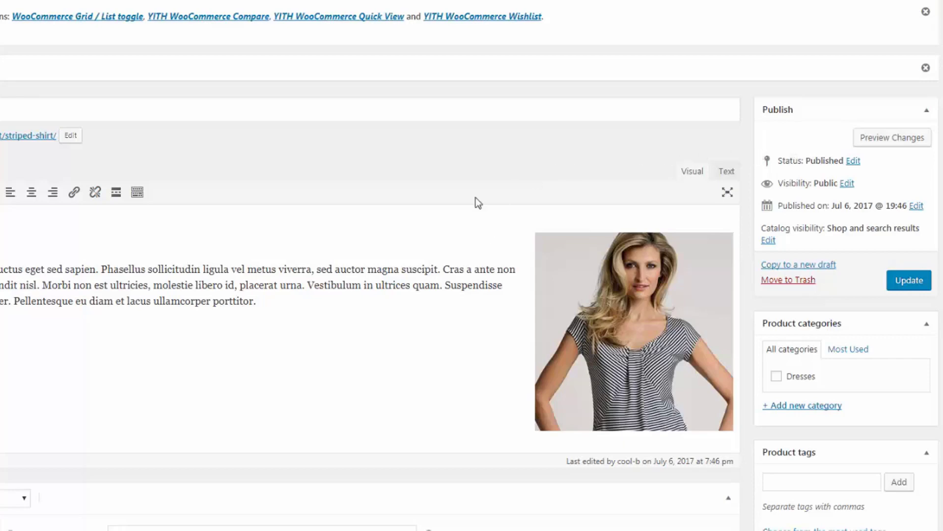
left_click(889, 142)
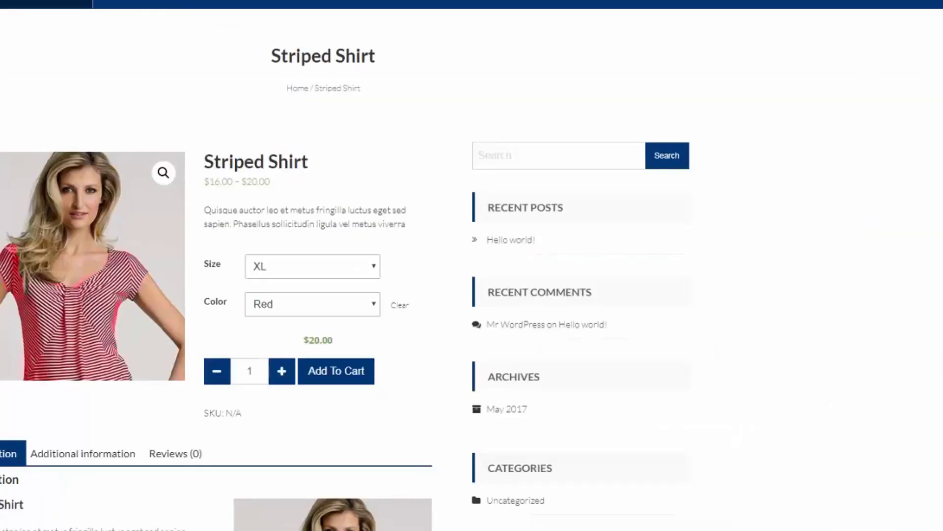
scroll(432, 236, "down", 3)
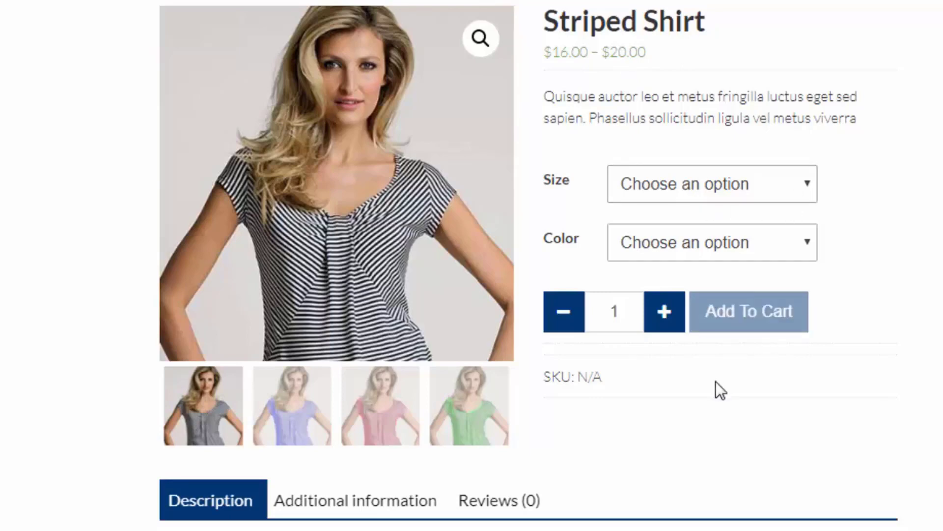
Step: Select size XL, then try the colours Gray and Red
left_click(807, 182)
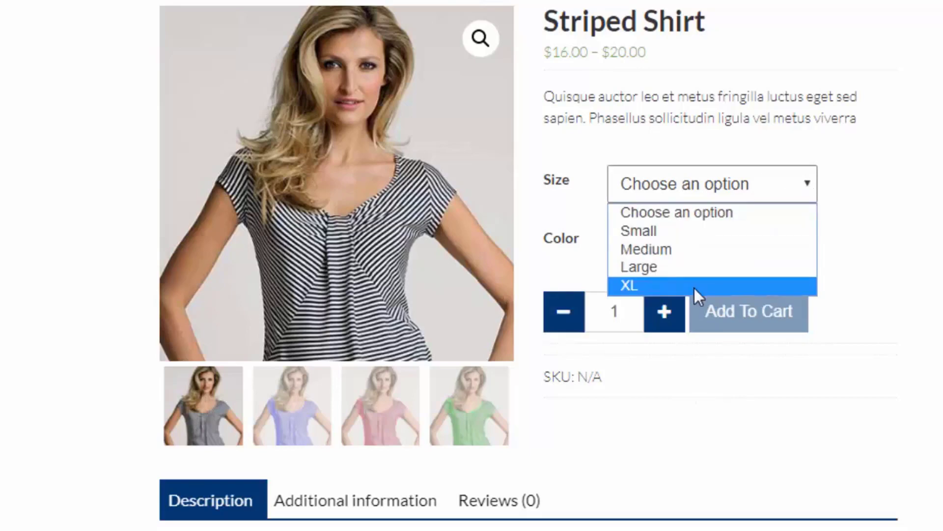
left_click(695, 288)
left_click(805, 237)
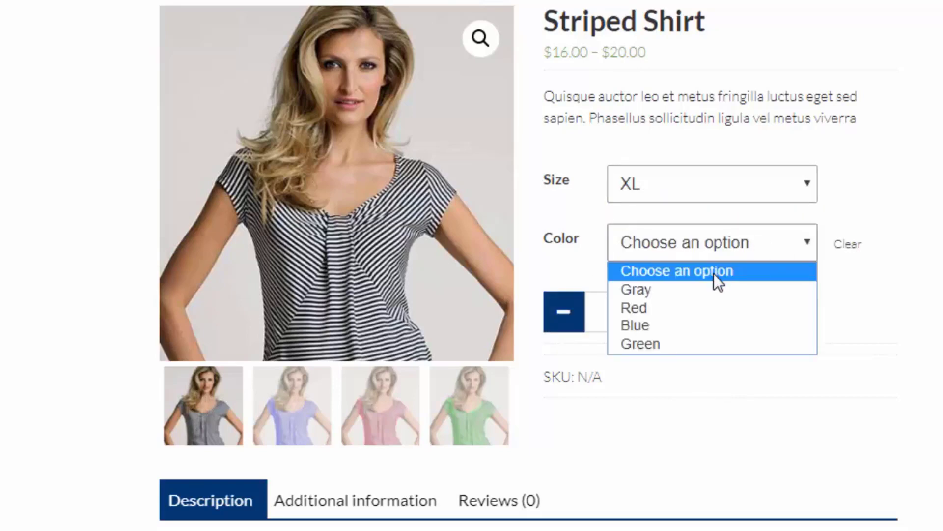
left_click(704, 289)
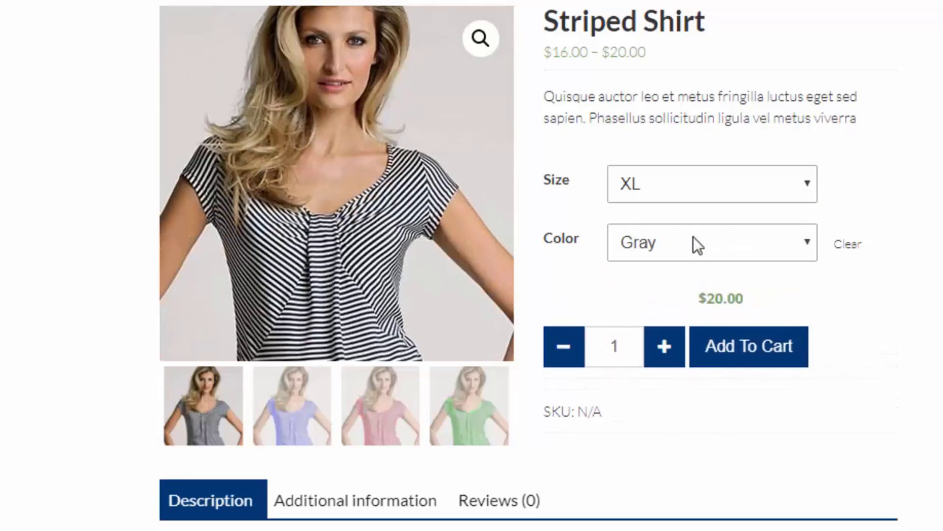
left_click(803, 244)
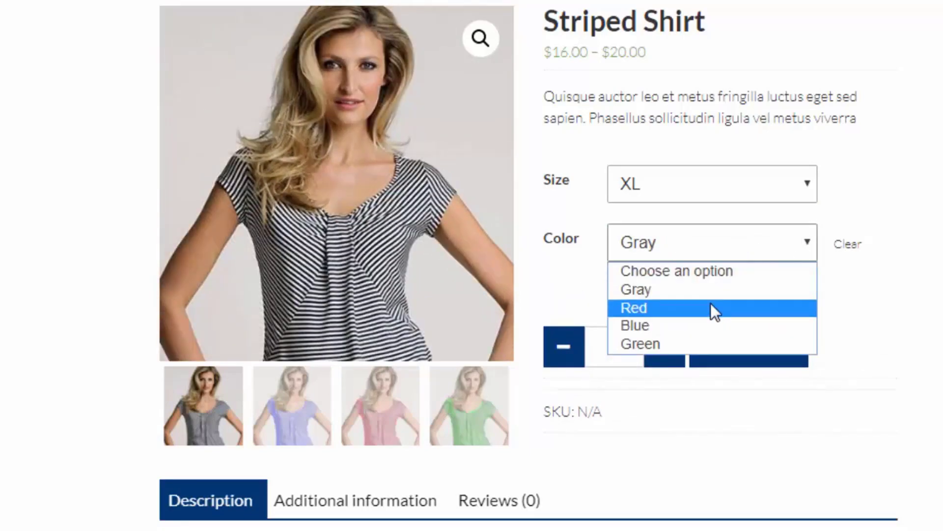
left_click(711, 302)
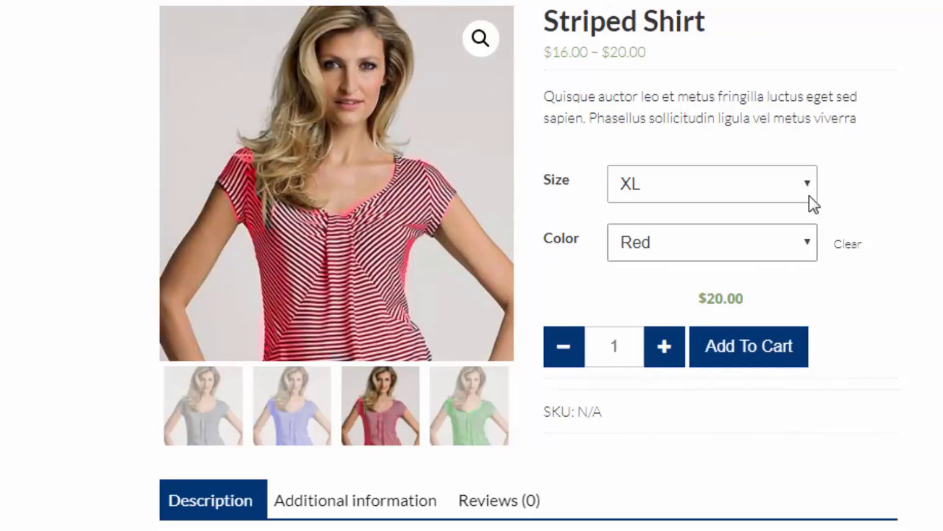
Step: Change the size to Medium ($18.00) and set quantity to 2, then back to 1
left_click(806, 181)
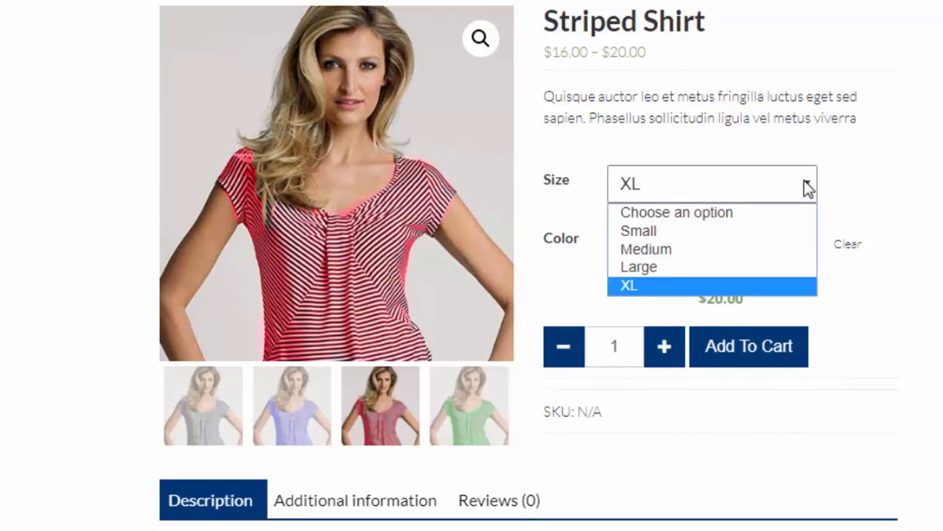
left_click(739, 250)
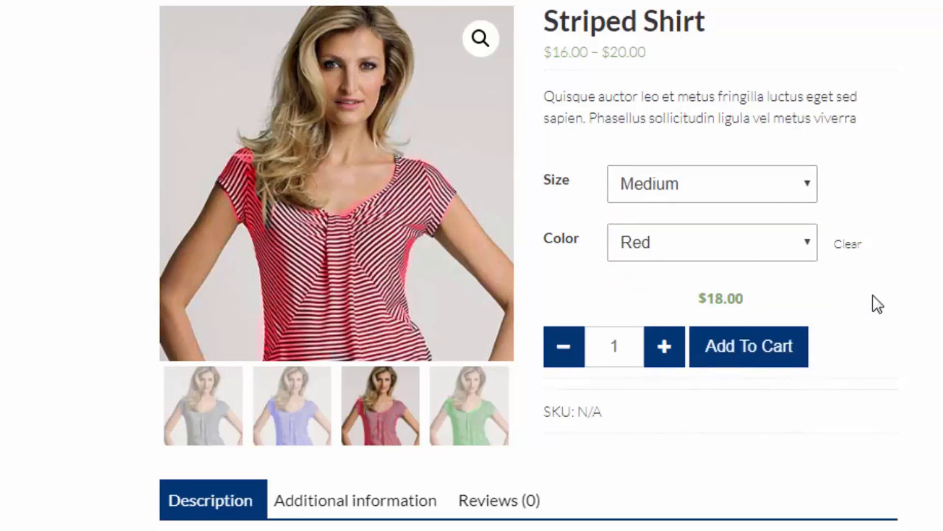
left_click(670, 354)
left_click(577, 356)
scroll(678, 444, "down", 3)
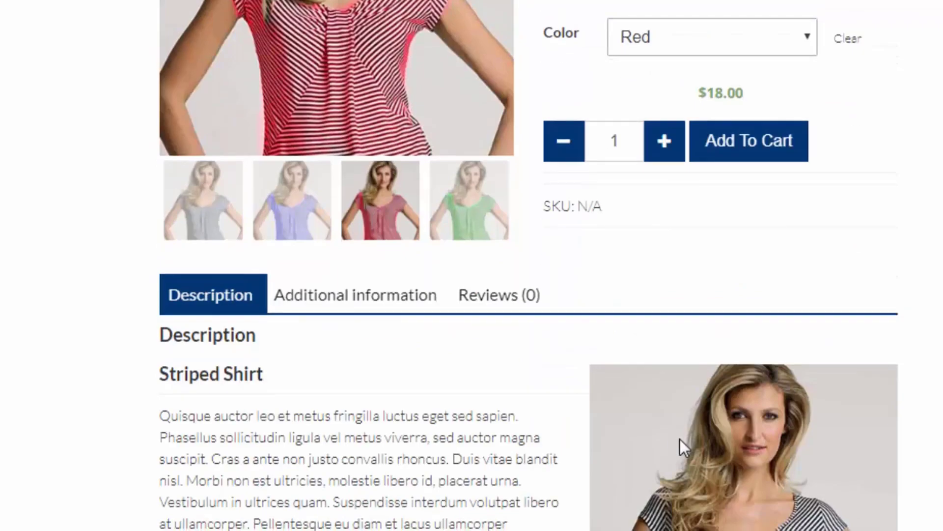
scroll(681, 444, "up", 2)
scroll(681, 446, "up", 1)
scroll(677, 439, "up", 2)
scroll(677, 438, "up", 2)
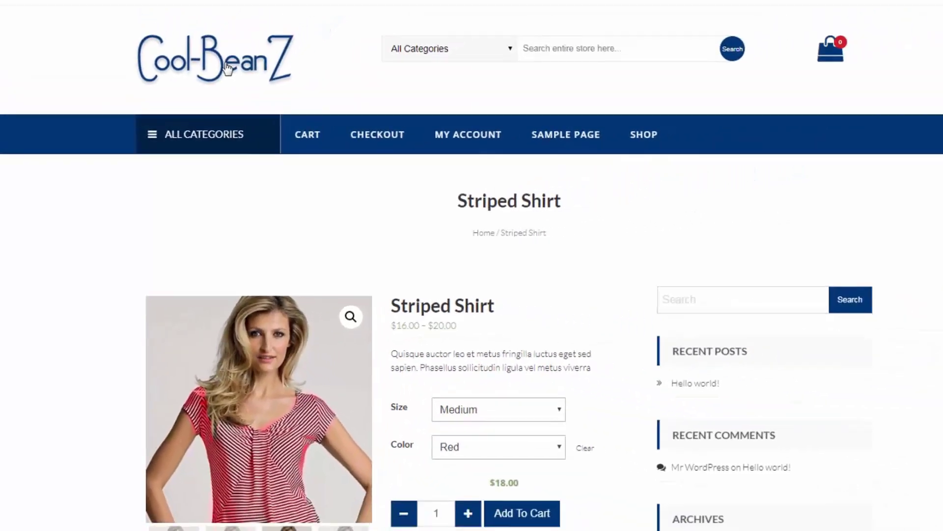
Step: Go to the Shop page, where the Striped Shirt ($16.00–$20.00) joins five dresses
left_click(220, 80)
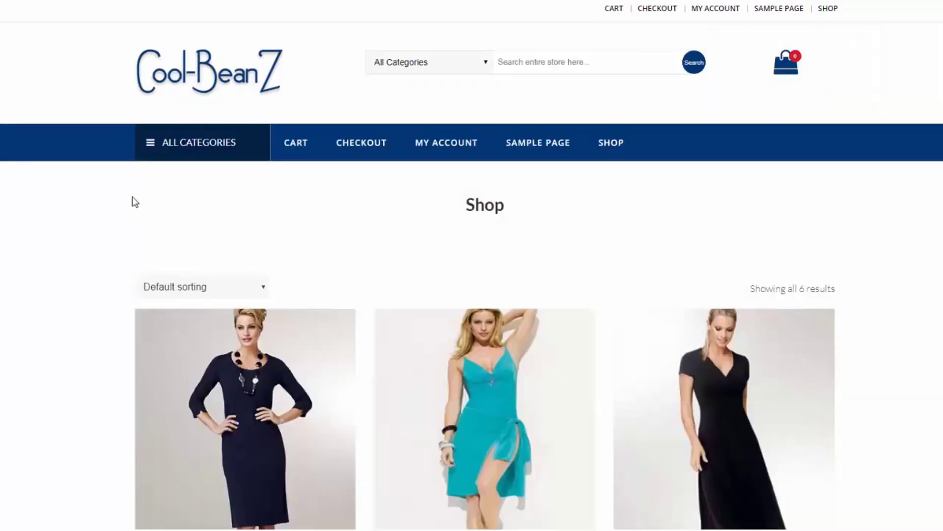
scroll(127, 200, "down", 2)
scroll(127, 204, "down", 5)
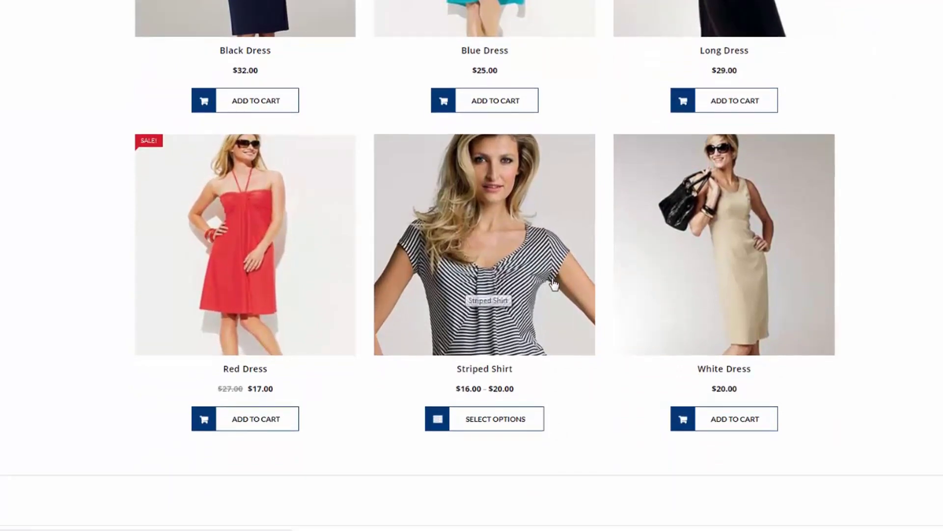
scroll(553, 285, "down", 1)
scroll(529, 284, "up", 2)
scroll(528, 285, "up", 2)
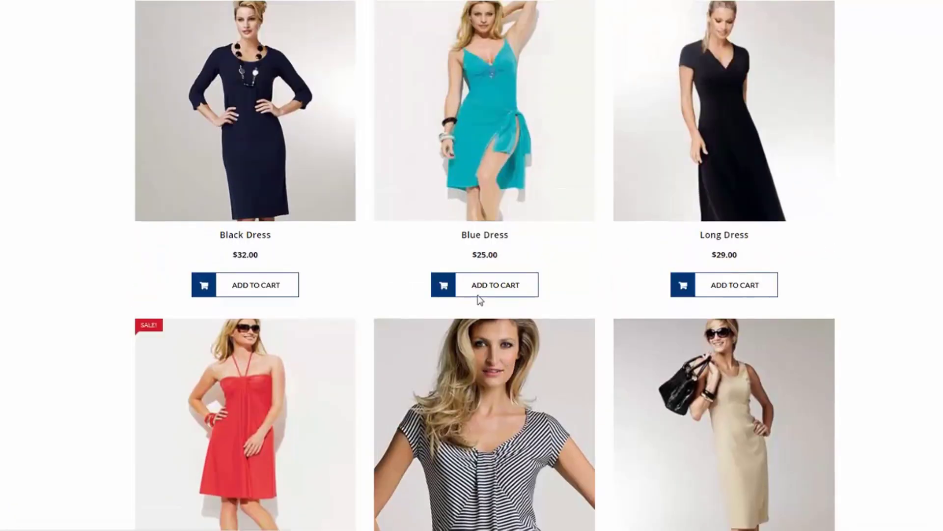
scroll(509, 291, "up", 3)
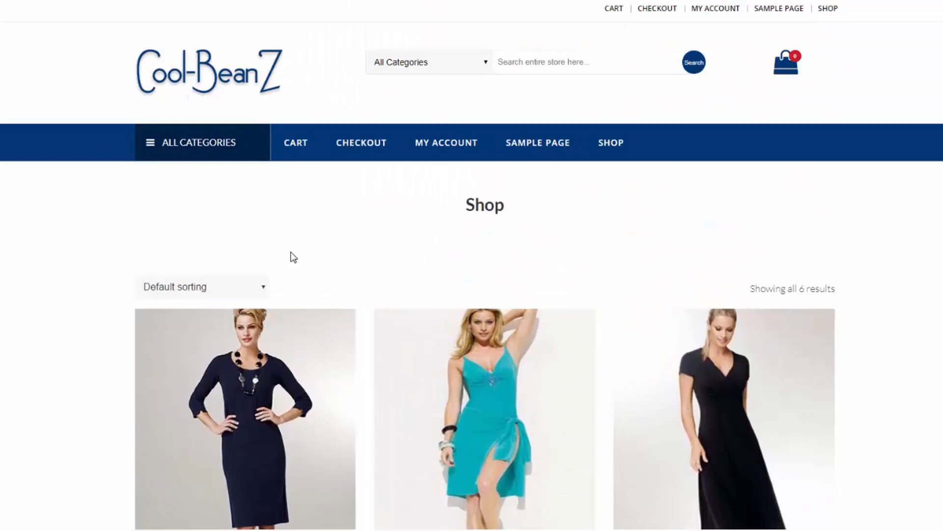